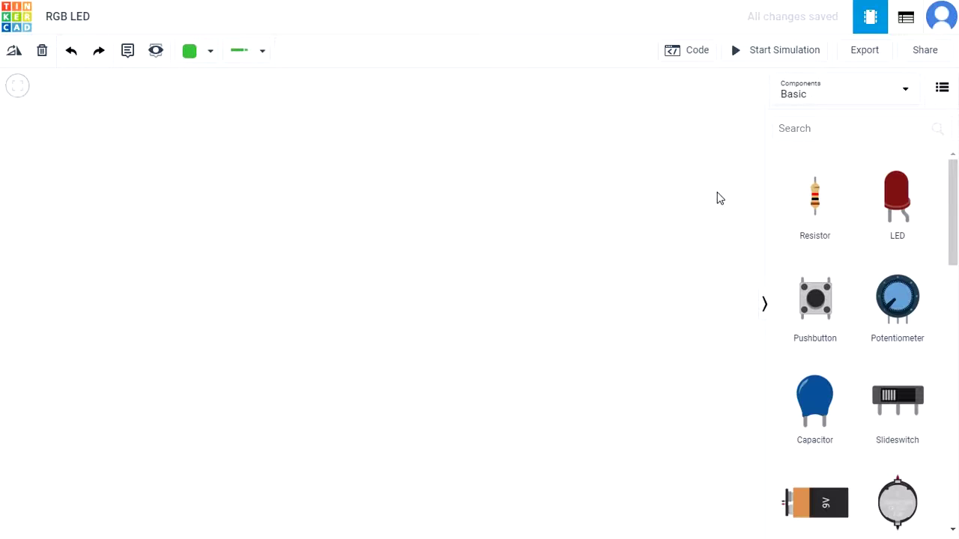
Find Breadboard Small by searching 'bread', drop it on the canvas and rotate it vertical.
left_click(811, 128)
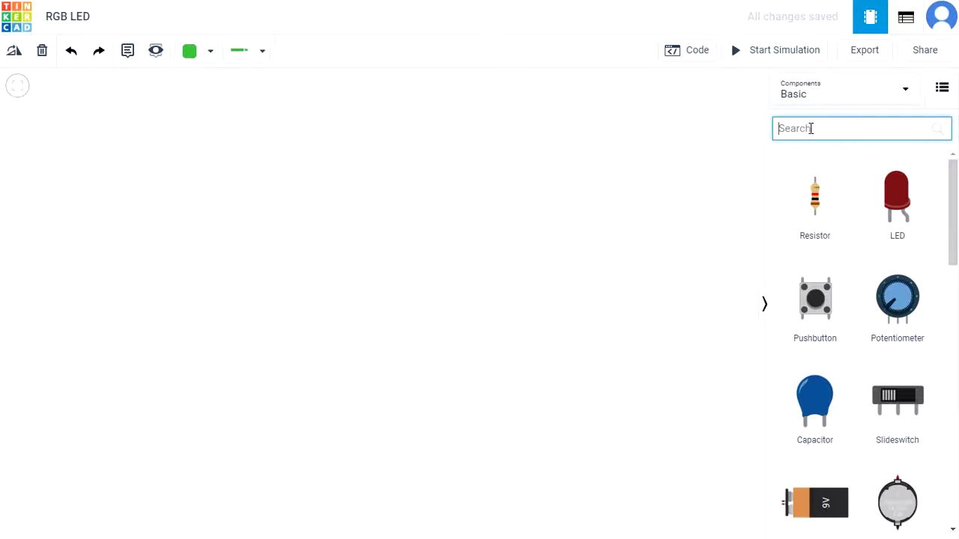
type("bread")
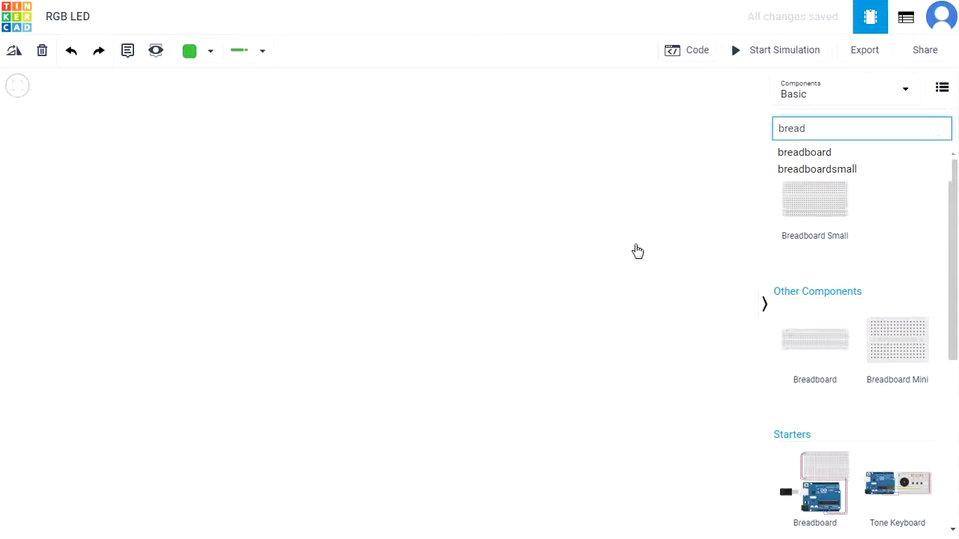
left_click_drag(817, 215, 327, 317)
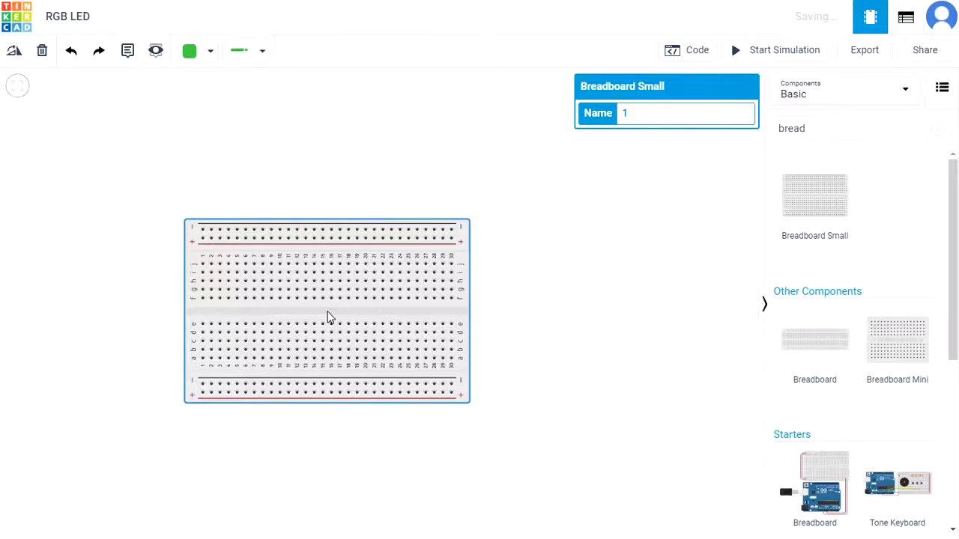
key("r")
key("r")
key("r")
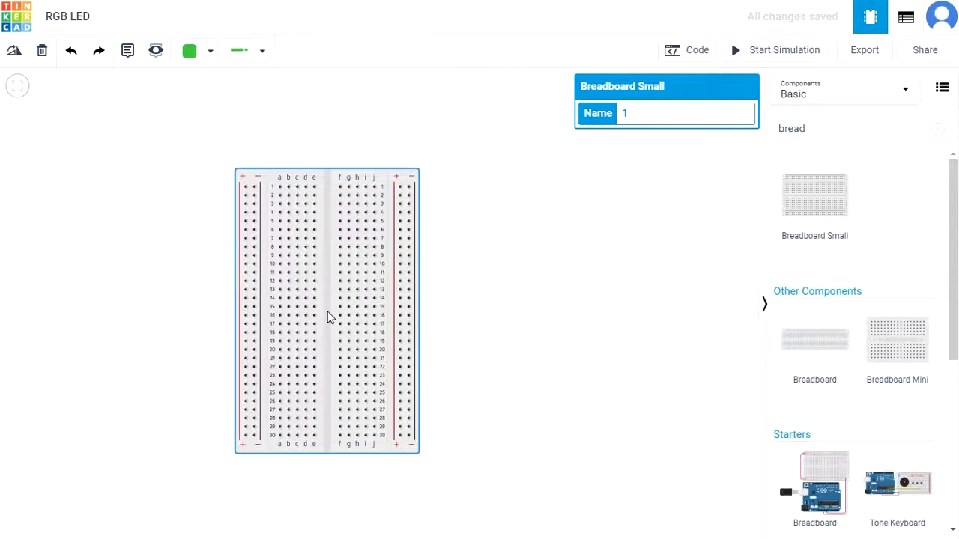
Add a 9V Battery from a 'batt' search and set it upright.
double_click(837, 130)
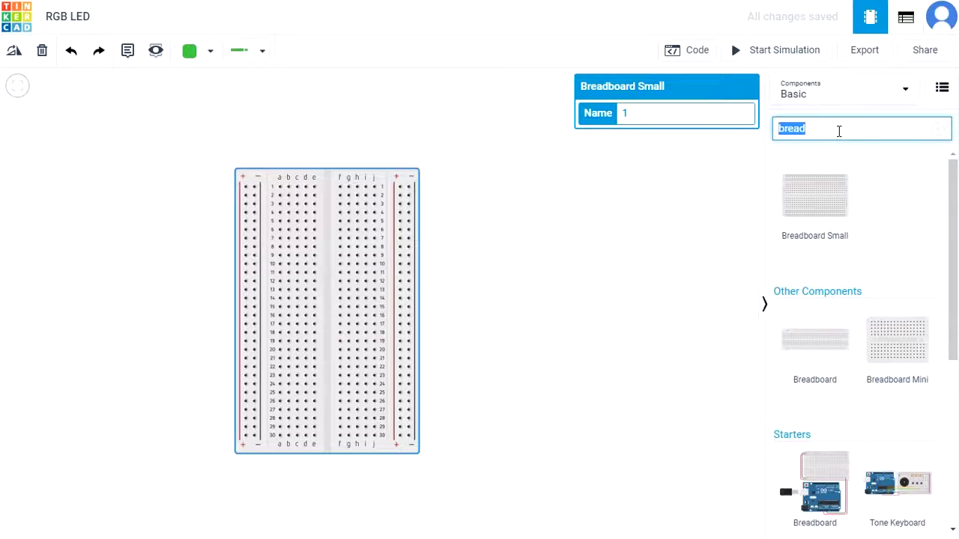
type("batt")
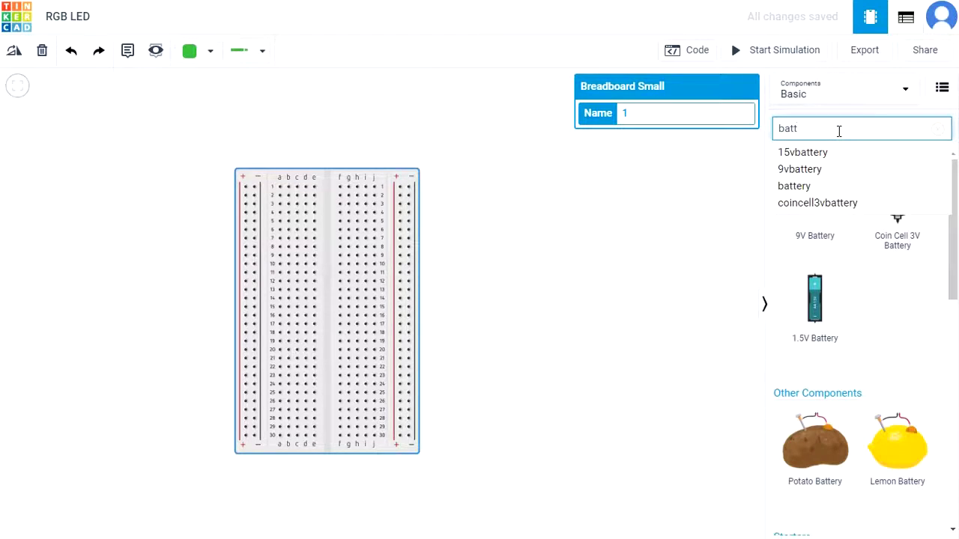
left_click_drag(820, 239, 507, 363)
key("r")
key("r")
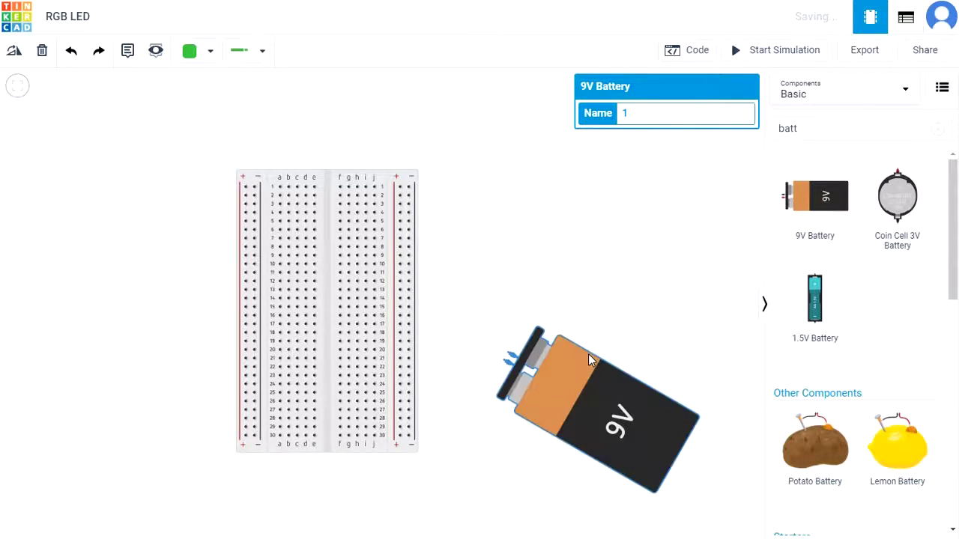
key("r")
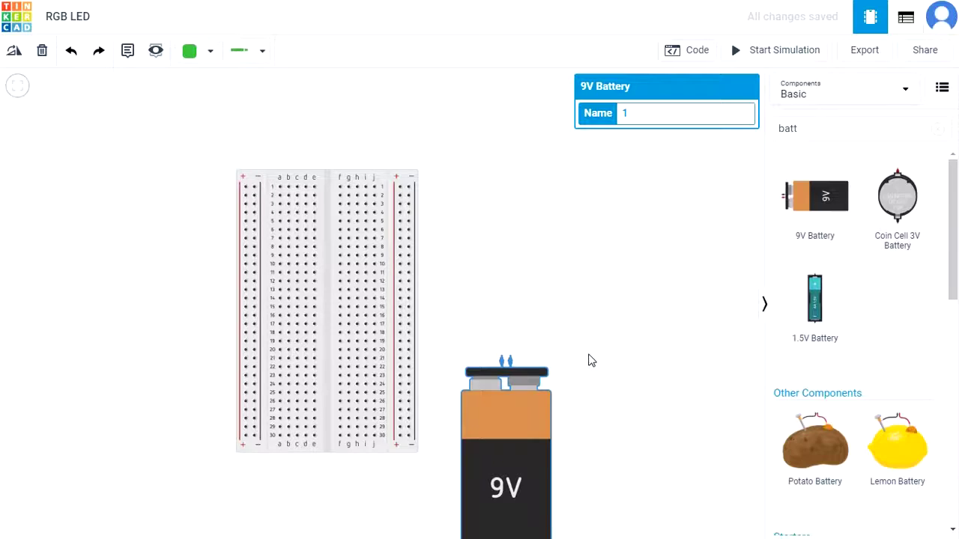
Move the 9V battery just below the breadboard's bottom-left corner.
left_click(588, 365)
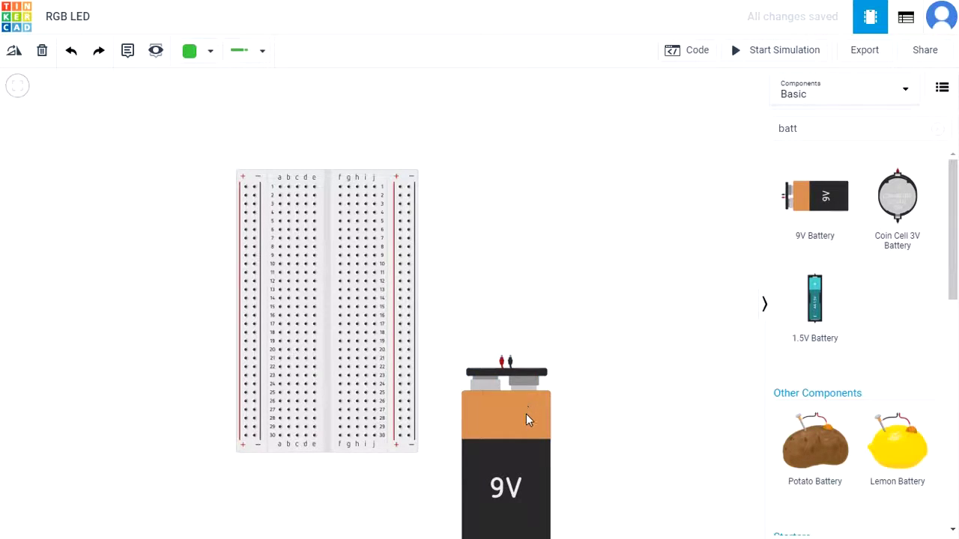
left_click_drag(526, 414, 271, 499)
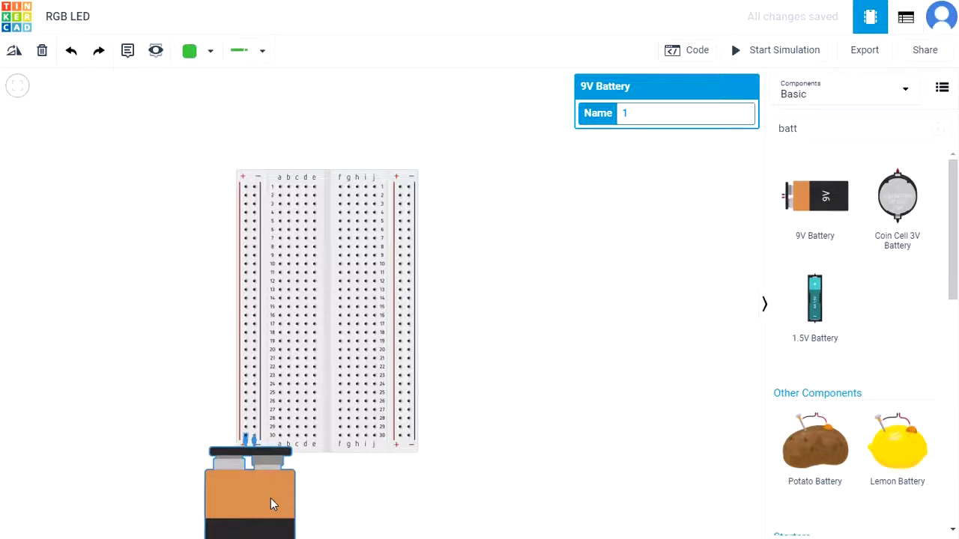
left_click(503, 381)
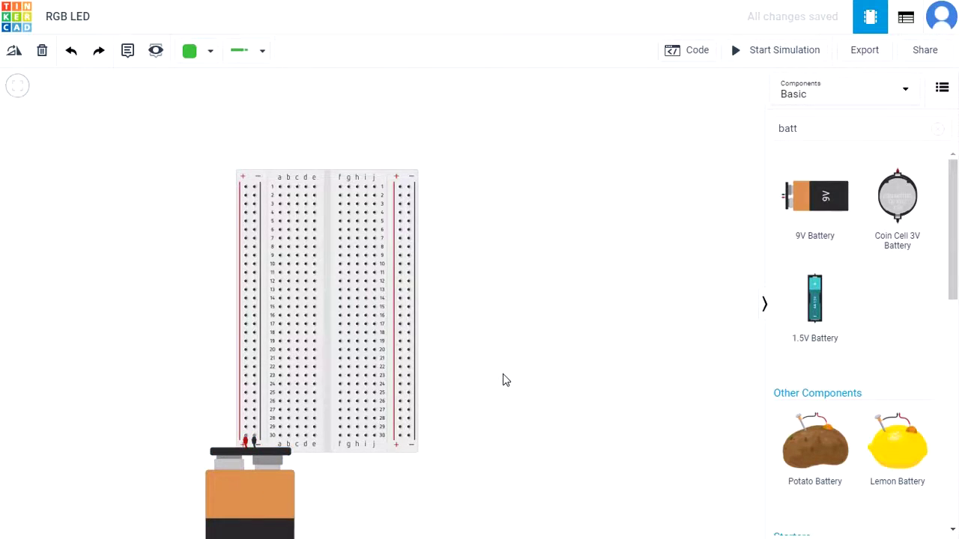
scroll(503, 381, "down", 3)
scroll(502, 381, "up", 5)
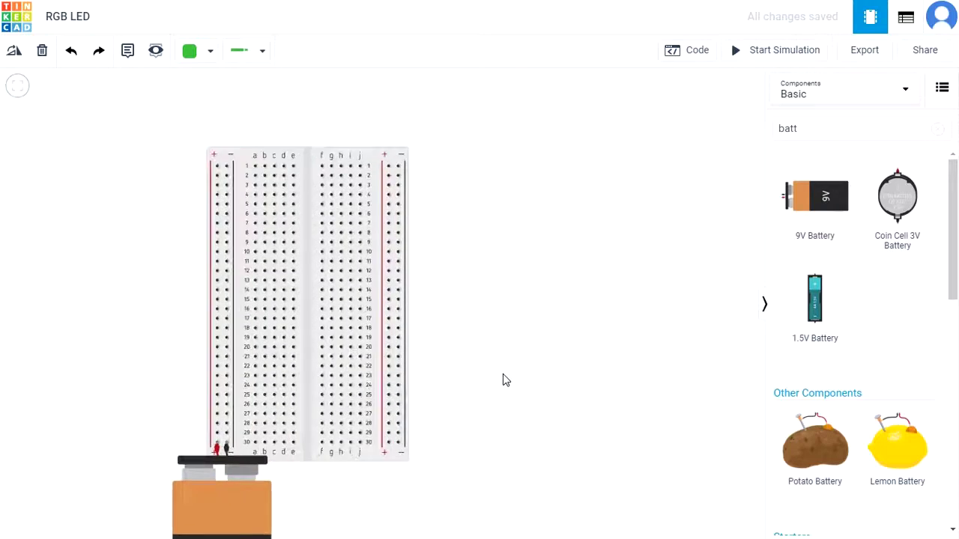
Add an LED RGB, rotate its legs left, and plug it into column e at rows 13–16.
left_click_drag(484, 368, 652, 403)
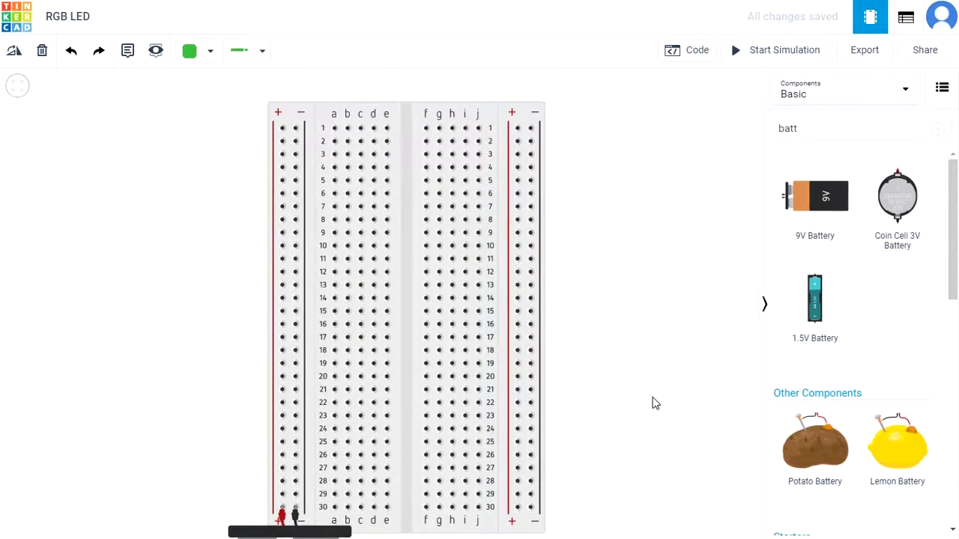
double_click(807, 127)
type("le")
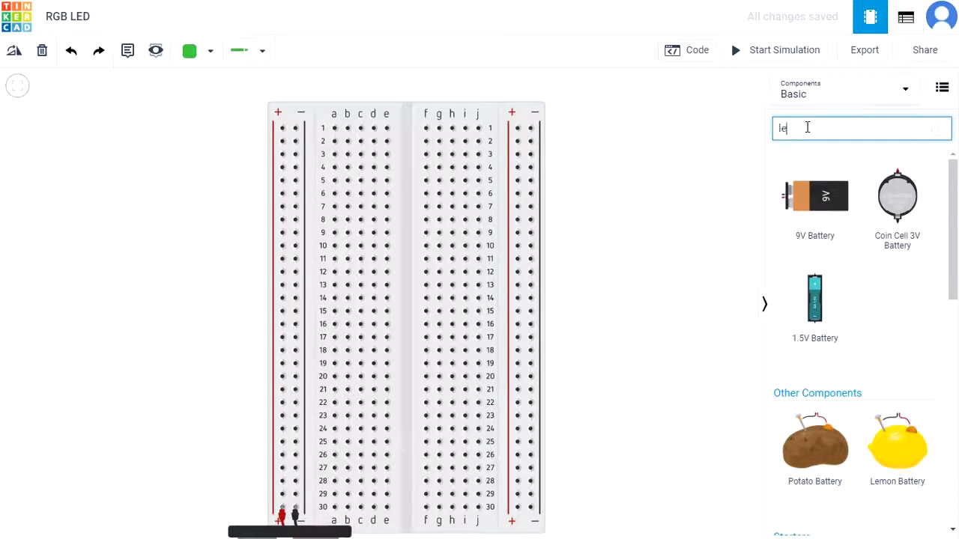
type("gd")
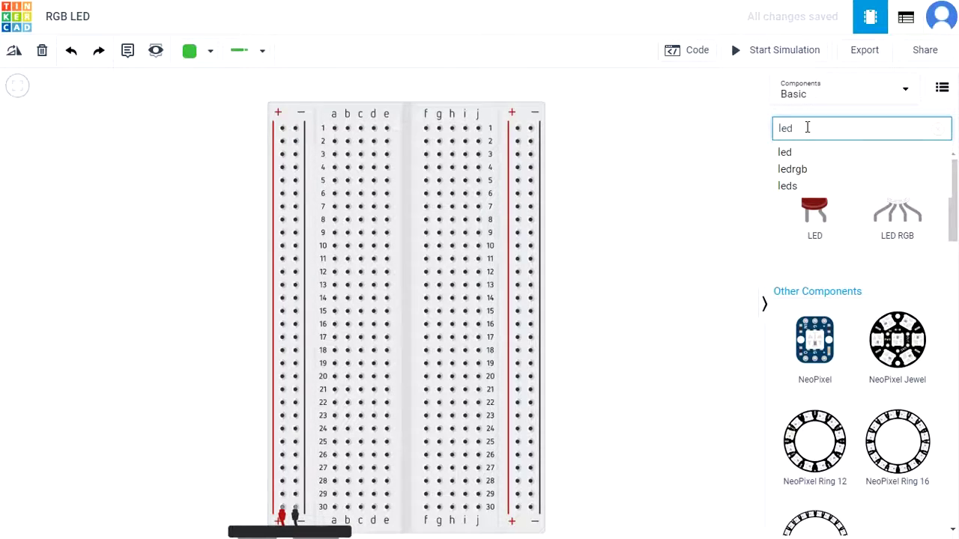
left_click_drag(891, 233, 660, 289)
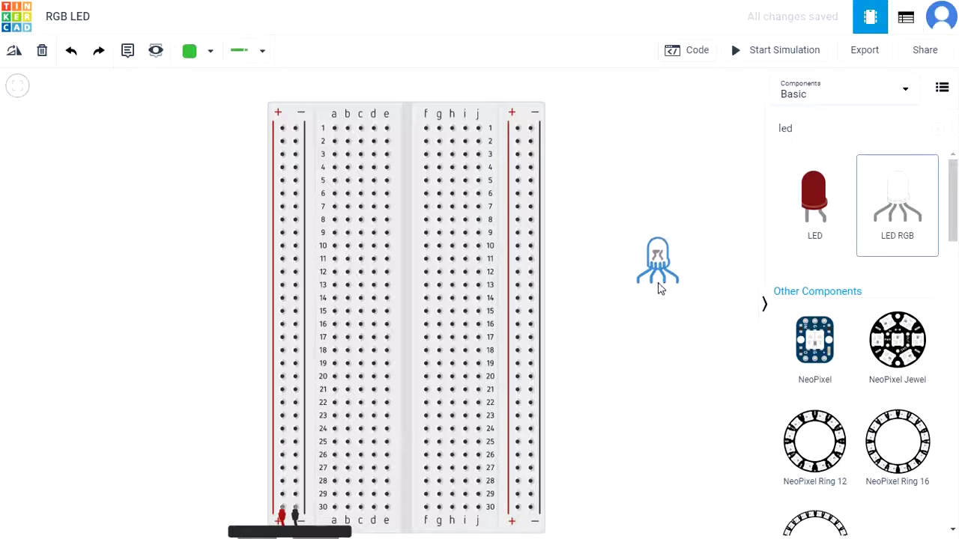
key("r")
key("r")
key("r")
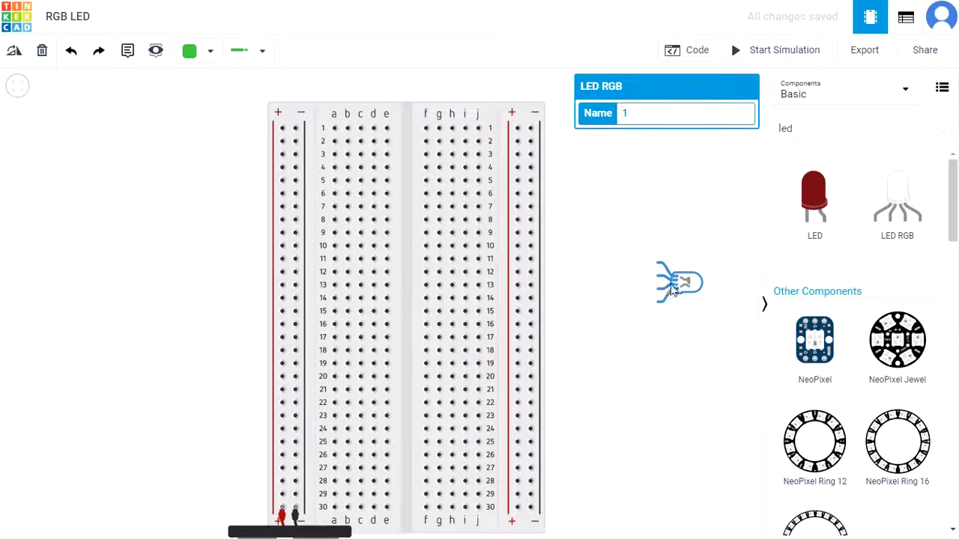
left_click_drag(658, 282, 413, 305)
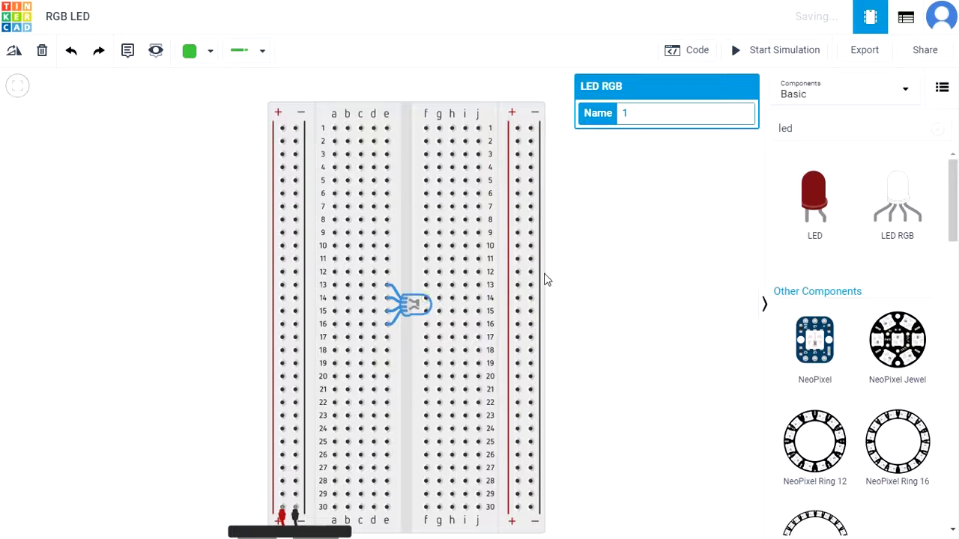
left_click(631, 250)
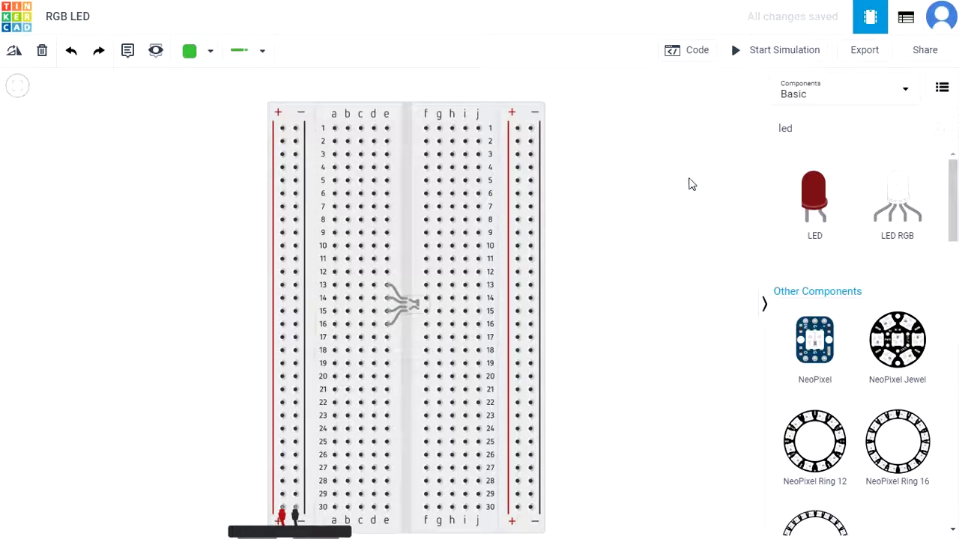
Place a resistor on the breadboard near row 16 and set its resistance to 48 Ω.
double_click(819, 126)
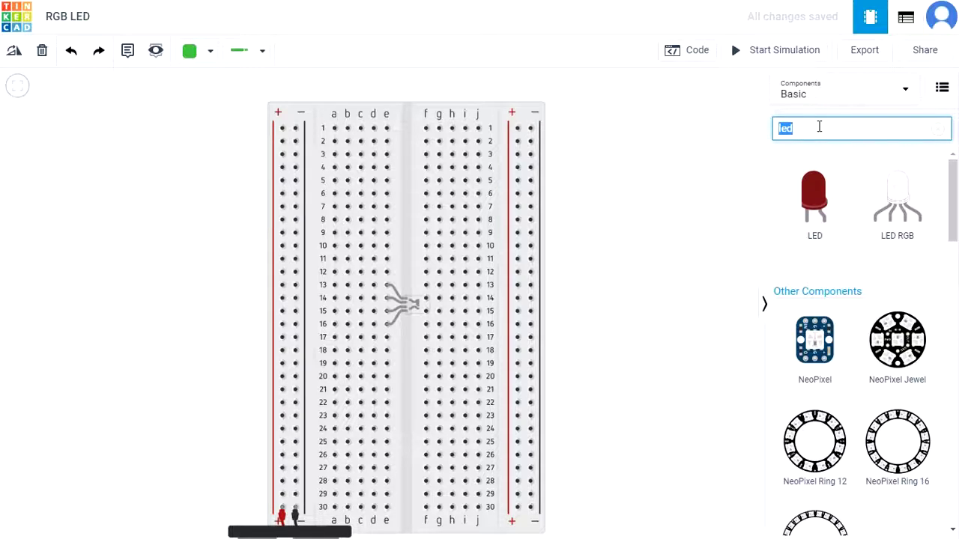
type("resis")
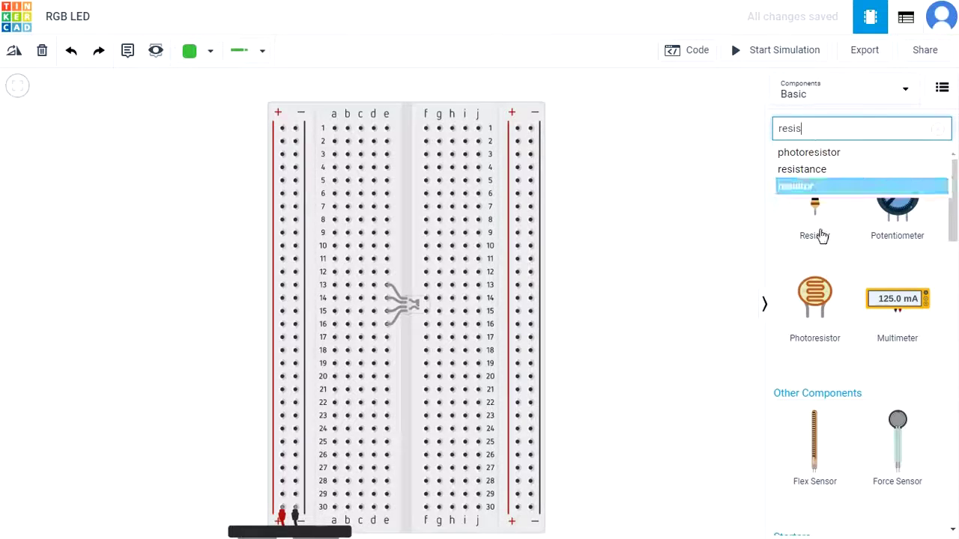
left_click_drag(821, 213, 378, 331)
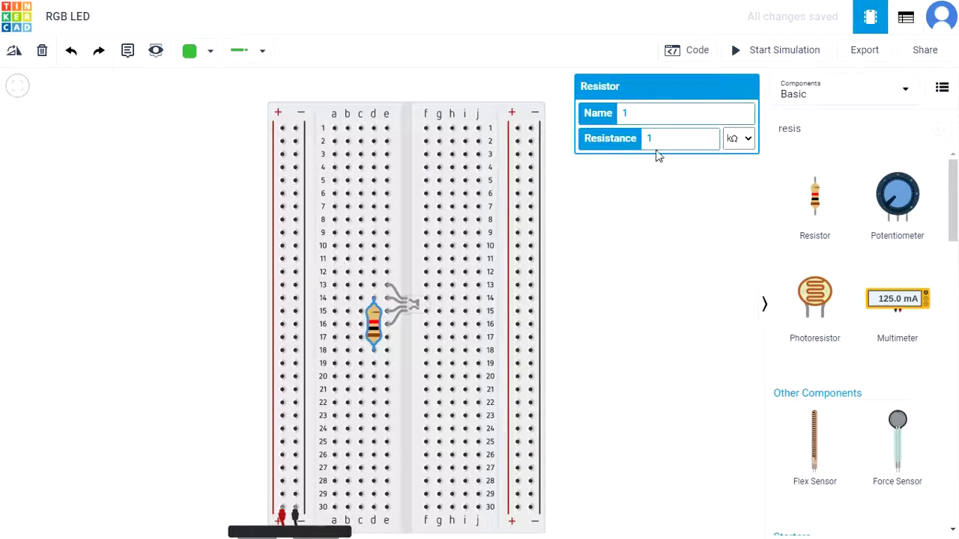
left_click(748, 139)
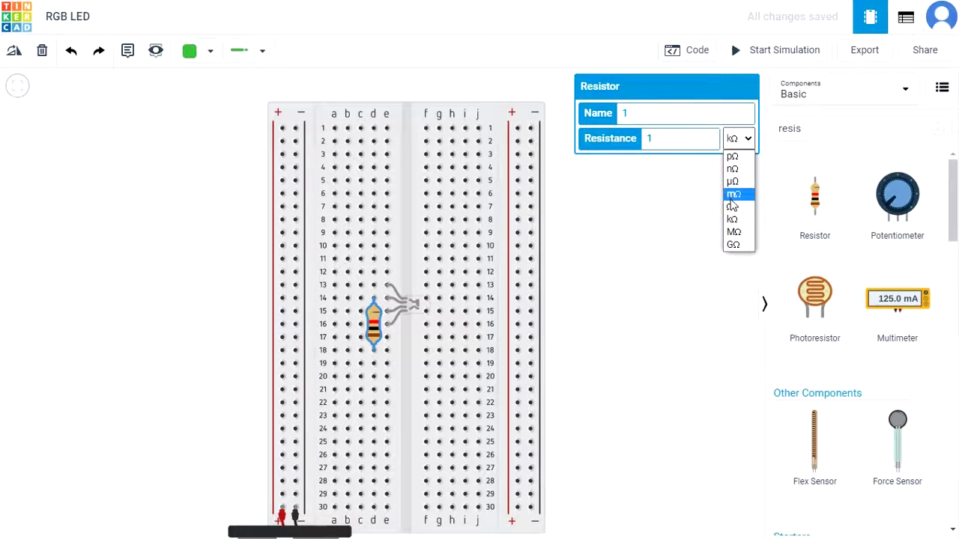
left_click(732, 209)
double_click(681, 142)
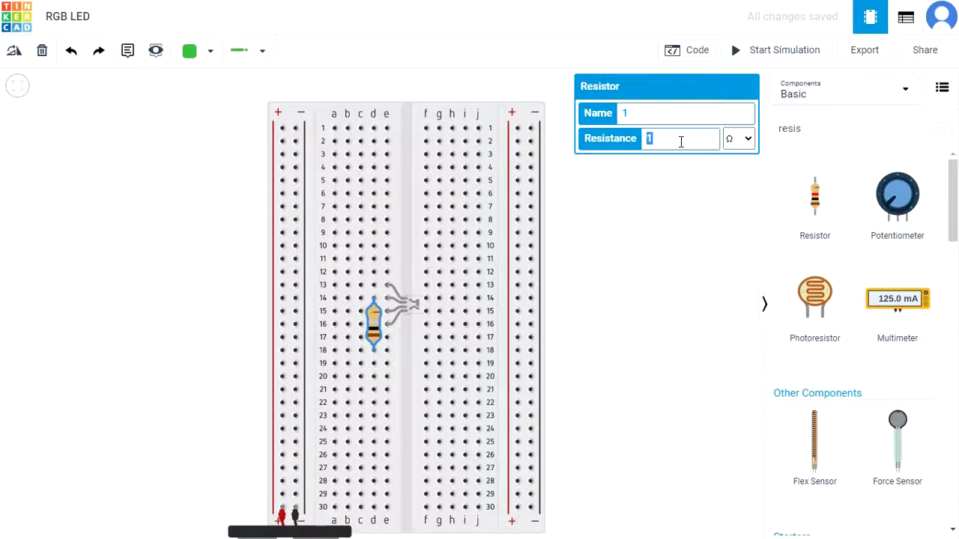
type("480")
Wire row 18 beside the resistor to the minus rail.
left_click(650, 257)
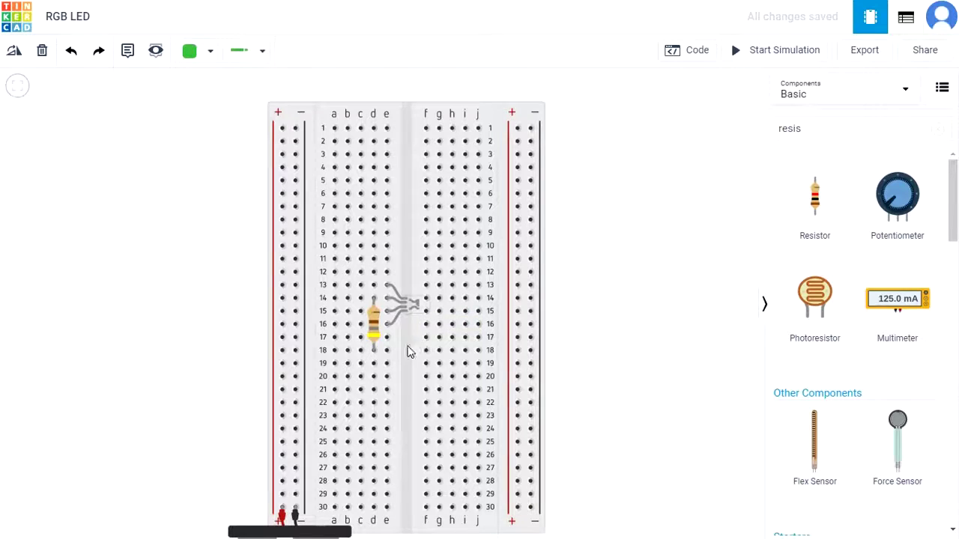
left_click_drag(373, 351, 295, 352)
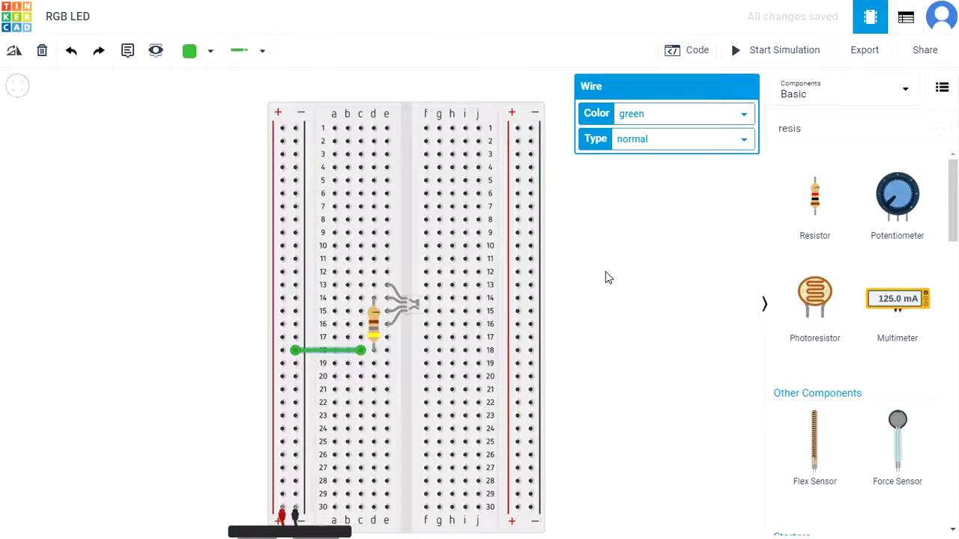
left_click(689, 253)
Add a Pushbutton across the breadboard's centre gap at rows 1–3.
left_click(851, 124)
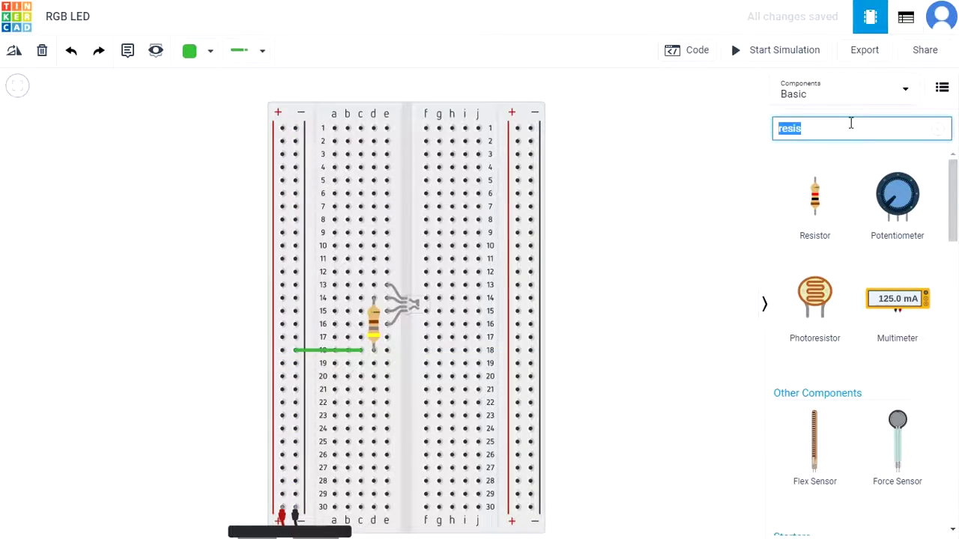
type("butto")
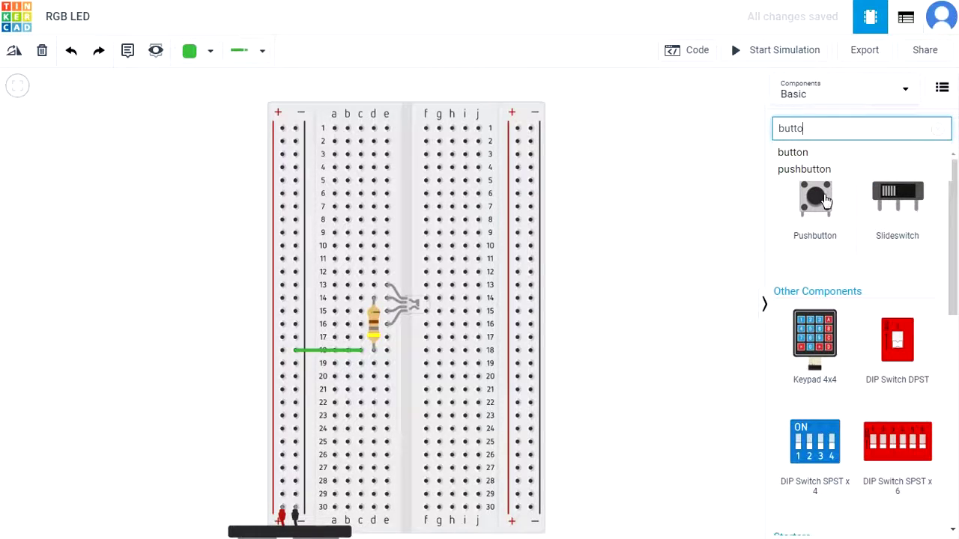
left_click_drag(815, 199, 632, 196)
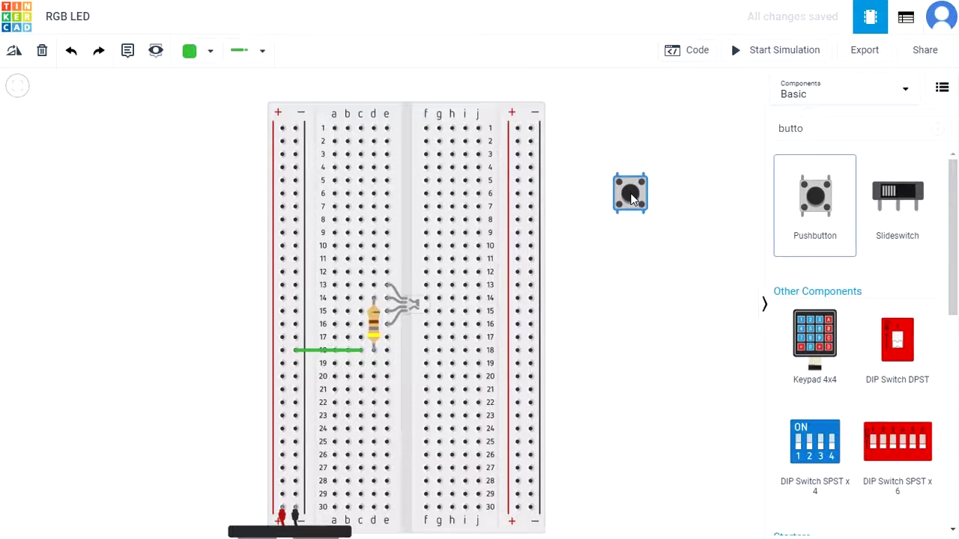
left_click(632, 196)
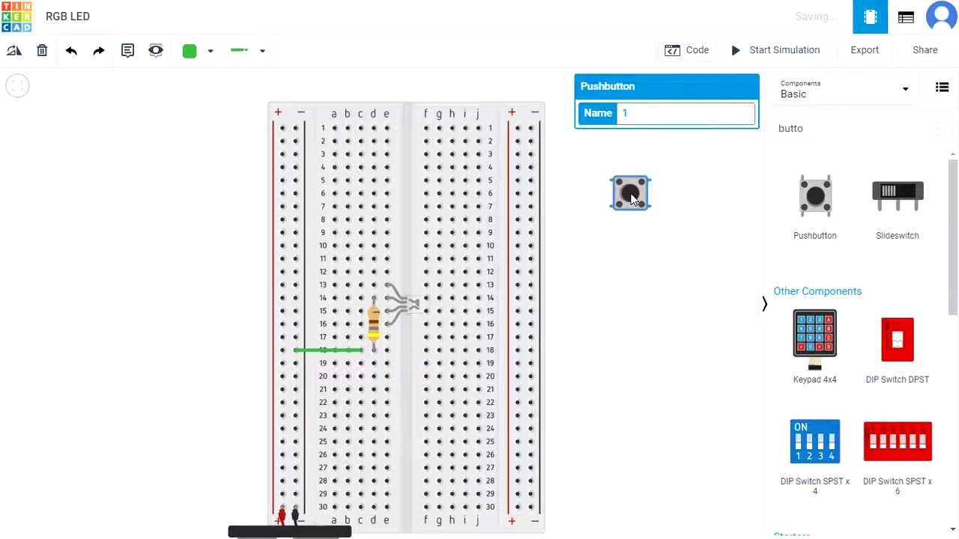
left_click_drag(633, 198, 405, 148)
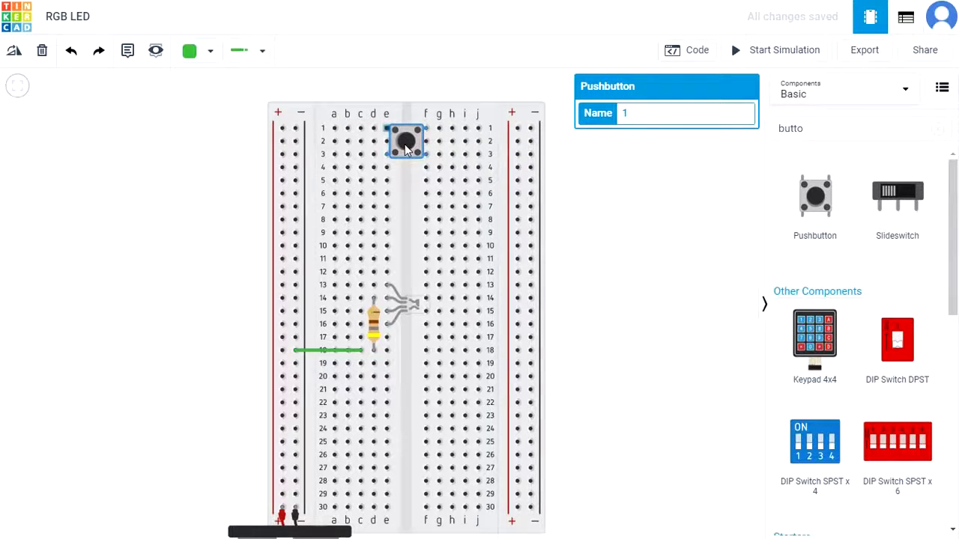
left_click(571, 195)
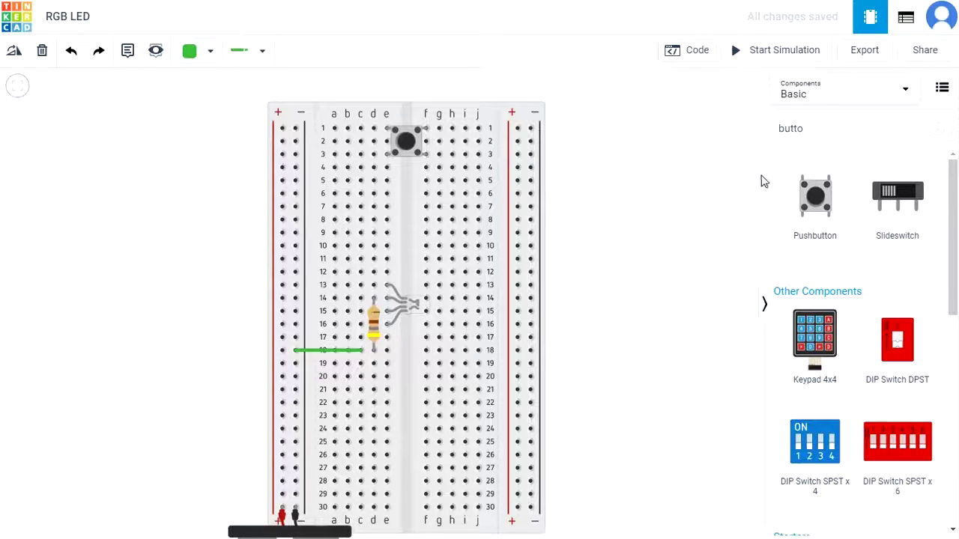
Clear the component search and begin a wire at hole a1.
double_click(820, 128)
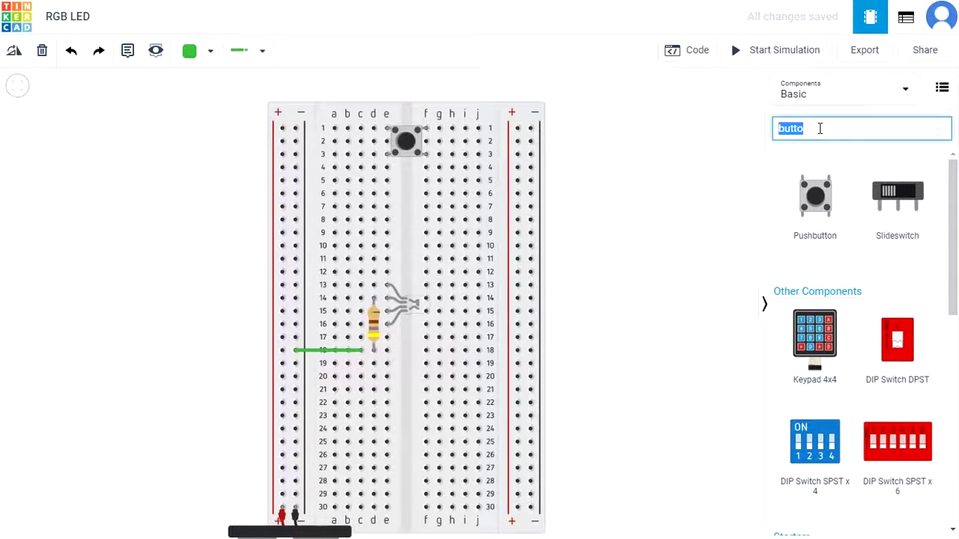
key("BackSpace")
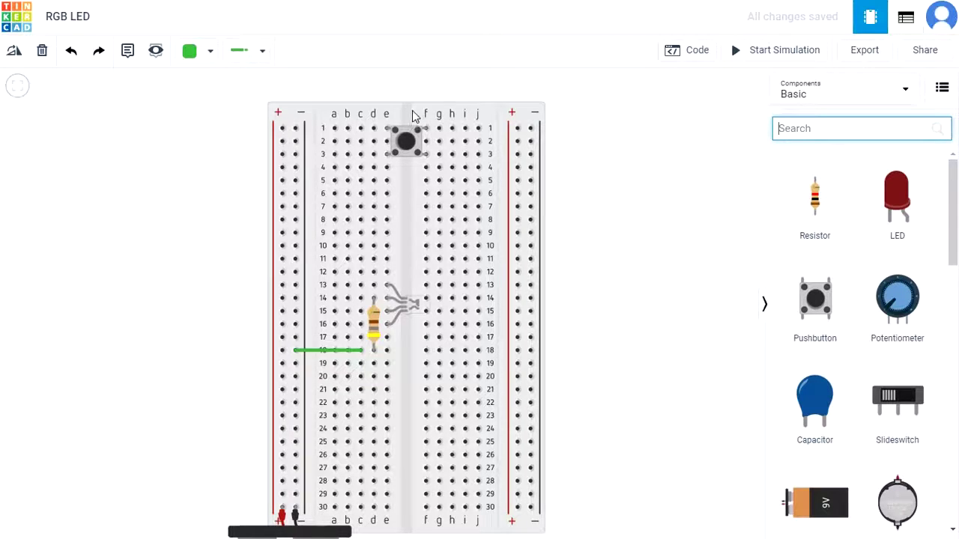
left_click(334, 129)
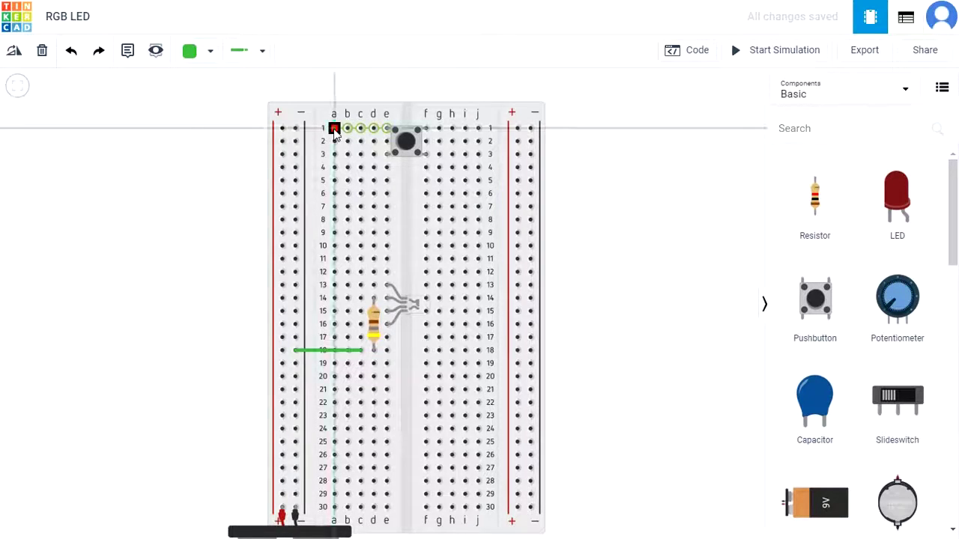
Finish the a1 wire on the plus rail and wire d3 to the LED's red leg at d13.
left_click(282, 129)
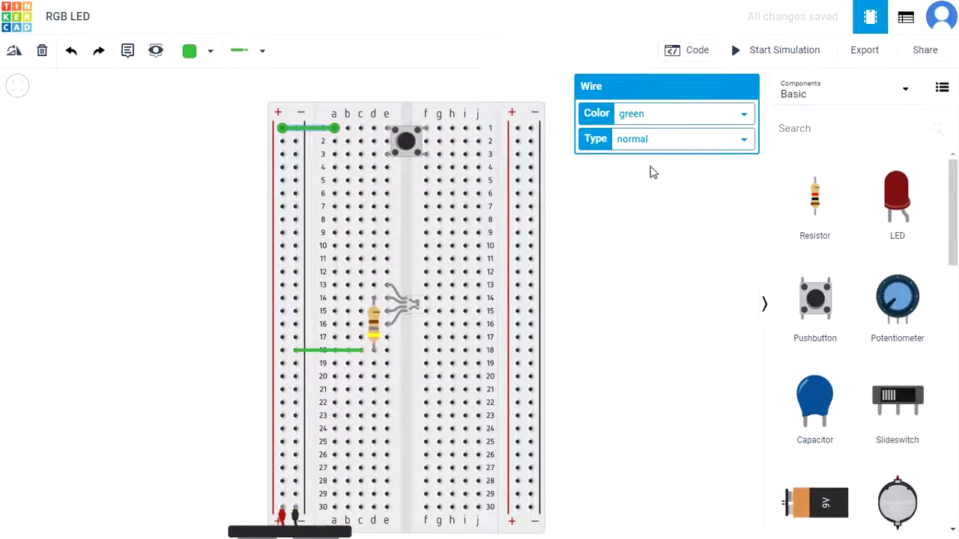
left_click(648, 240)
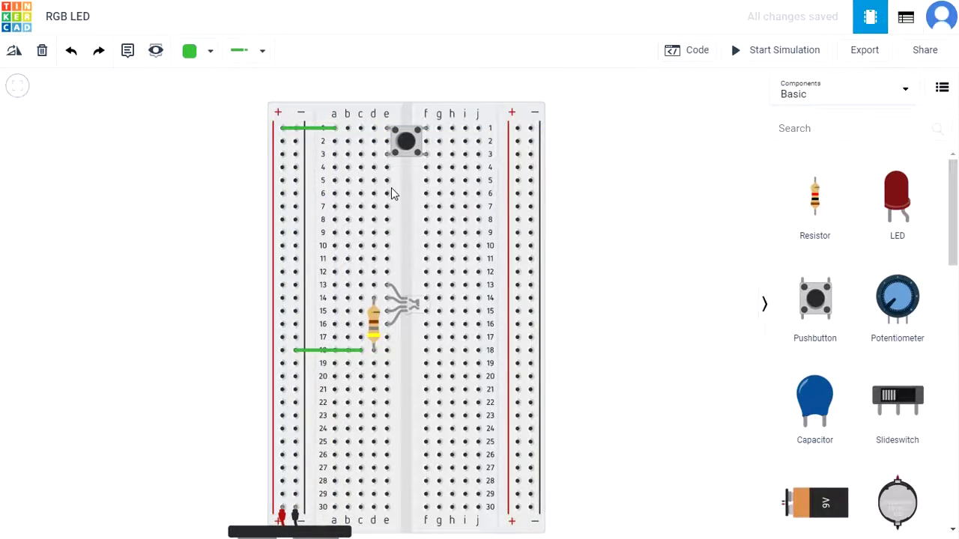
left_click(373, 155)
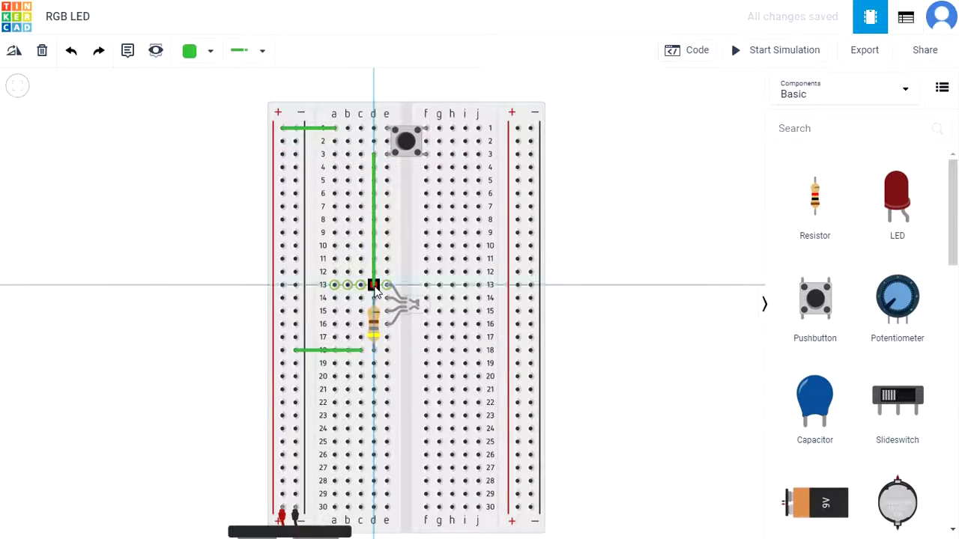
left_click(373, 285)
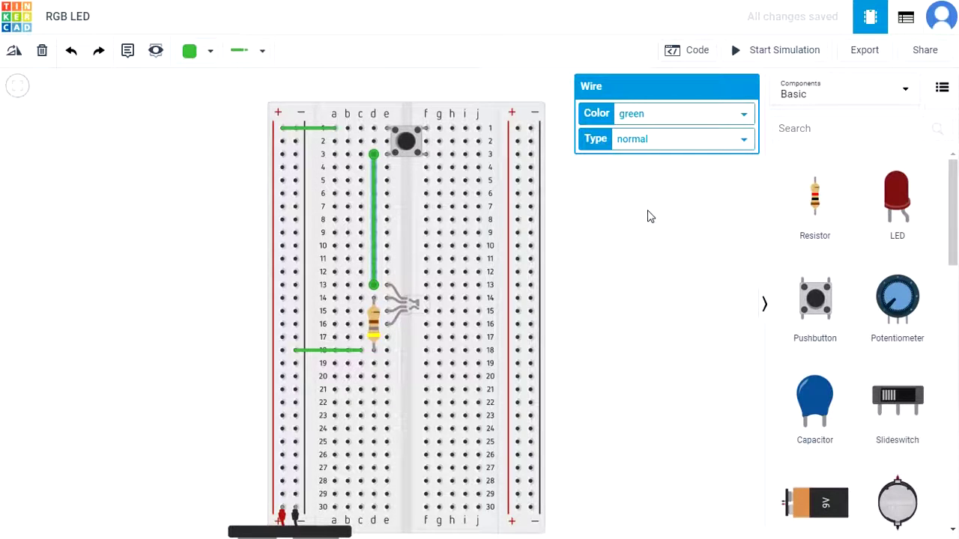
left_click(636, 236)
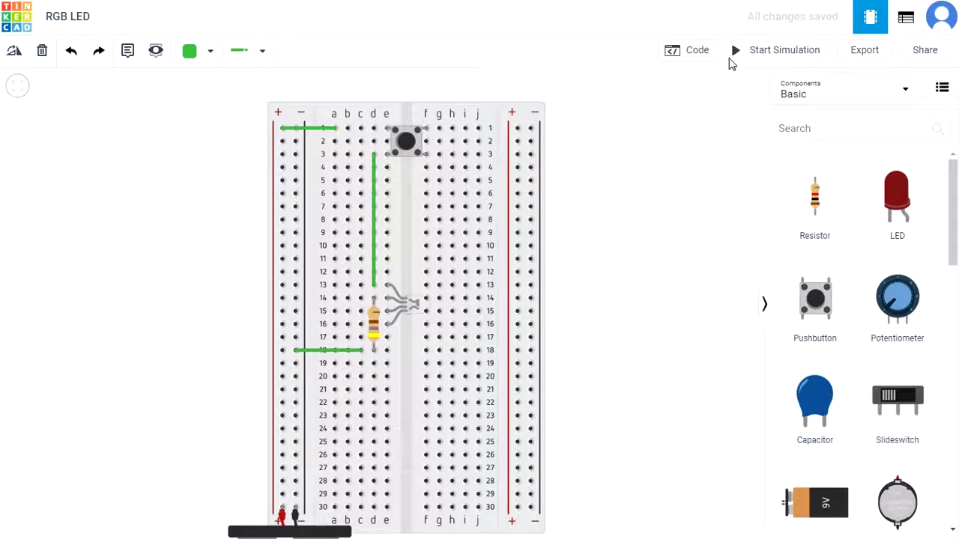
left_click(766, 52)
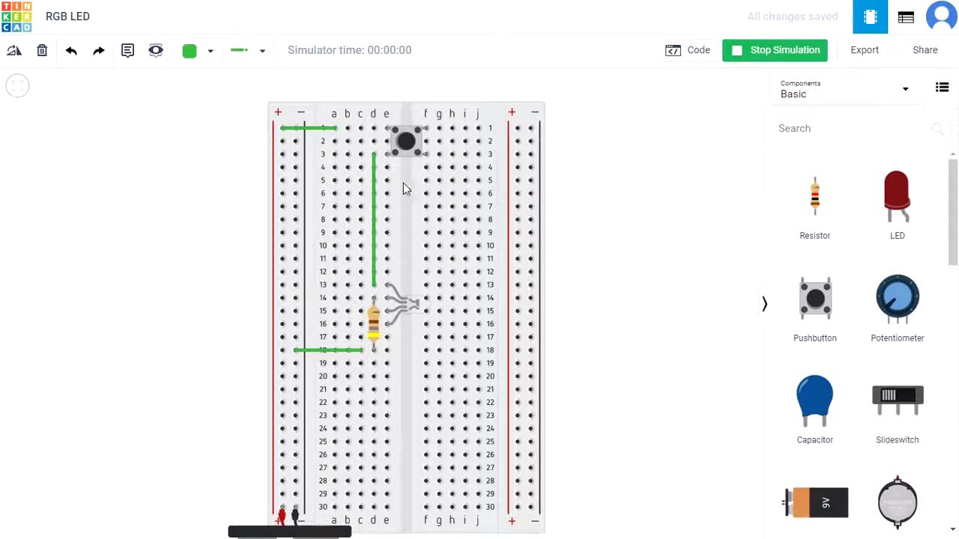
left_click(406, 142)
left_click(409, 142)
left_click(764, 52)
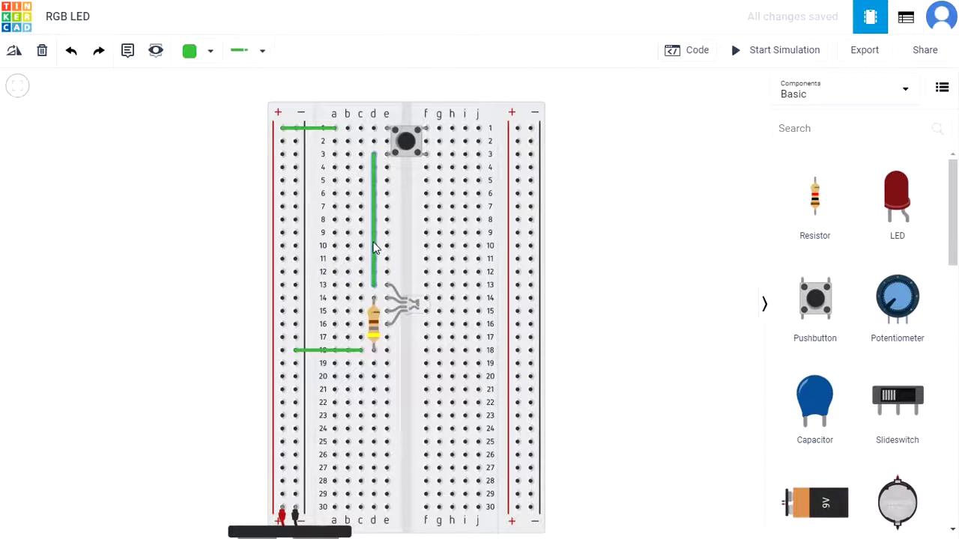
Change the d3–d13 wire's color to red in the Wire inspector.
left_click(374, 249)
left_click(647, 114)
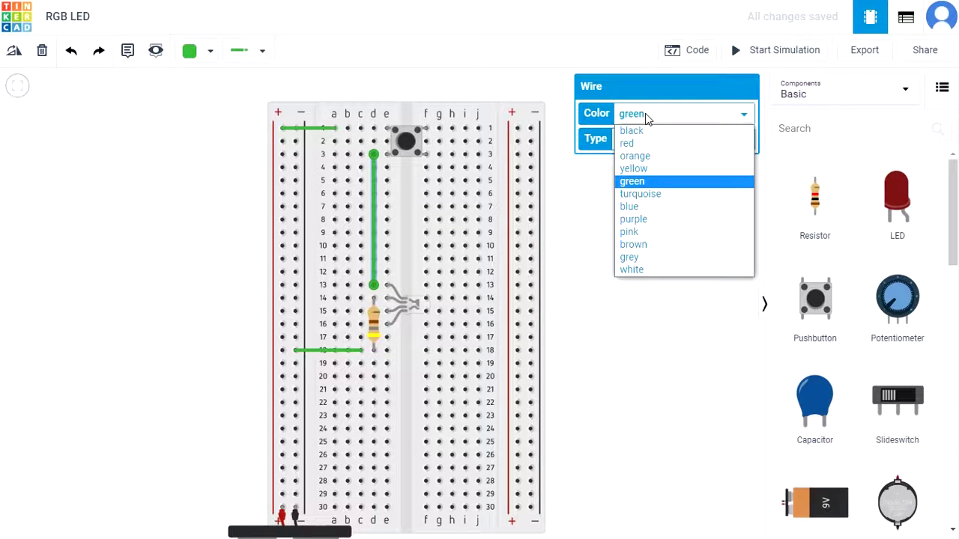
left_click(634, 143)
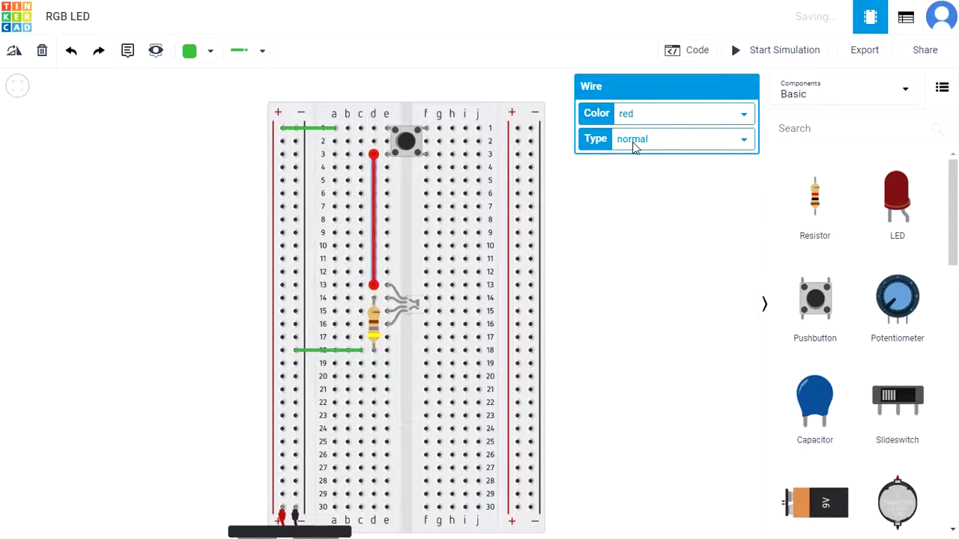
left_click(633, 262)
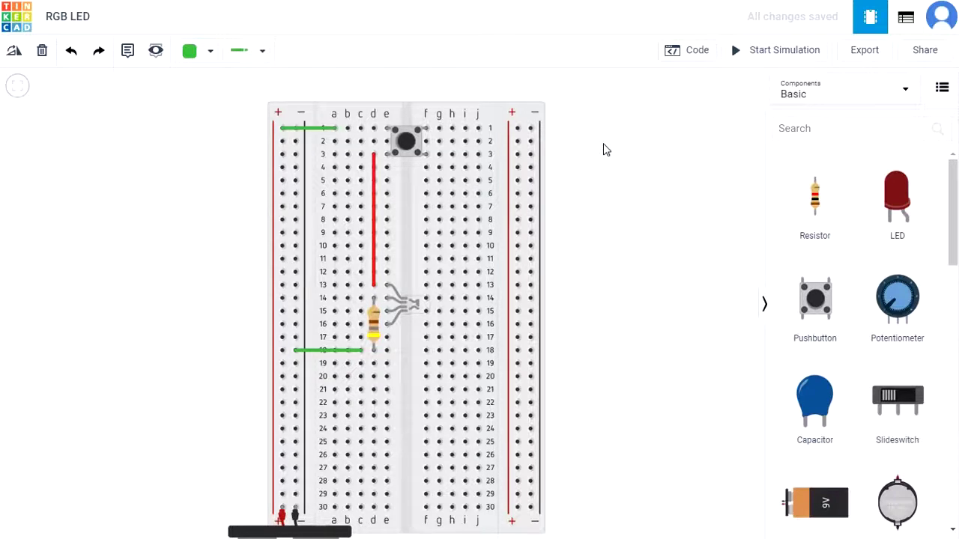
Duplicate the pushbutton and move the copy down to rows 5–7.
left_click(408, 160)
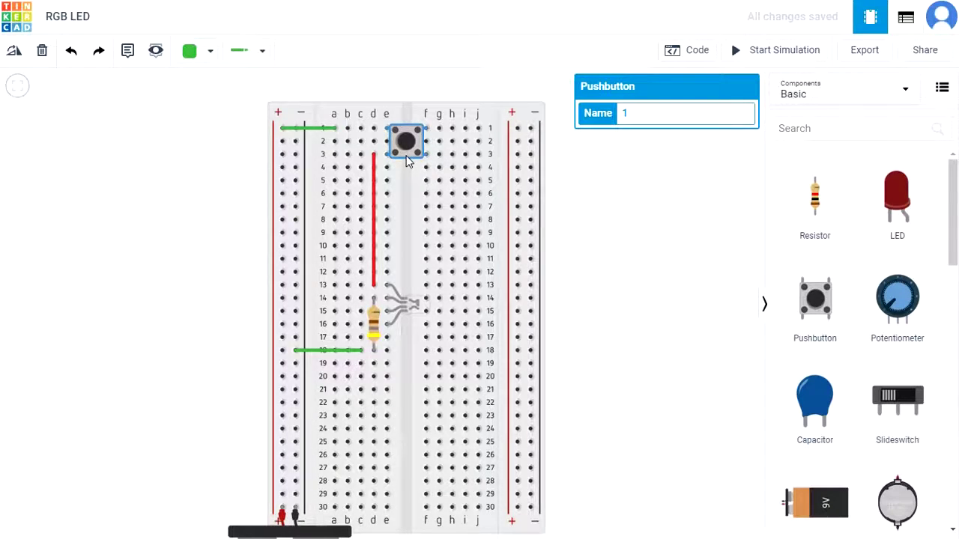
key("ctrl+d")
left_click_drag(408, 160, 406, 199)
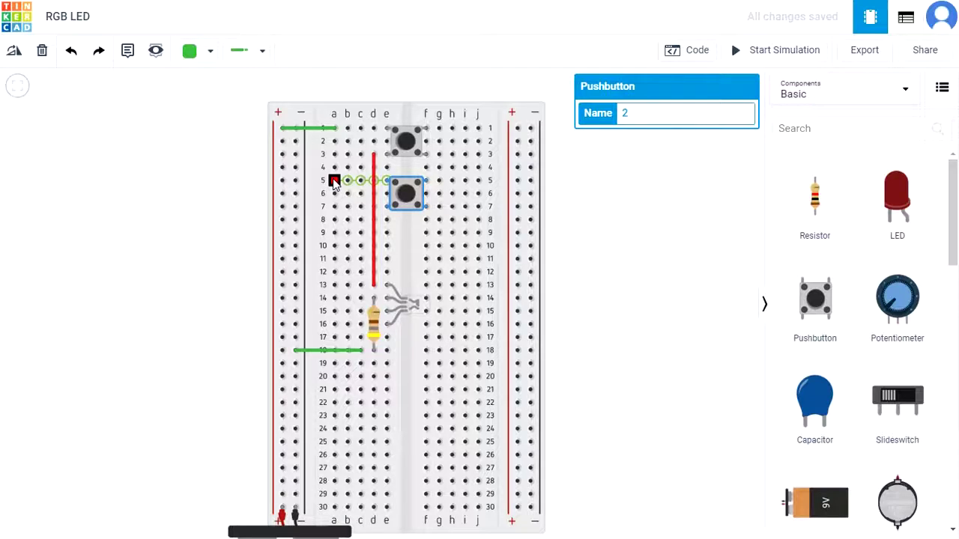
Wire hole c7 to c15 and hole c5 to the left power rail.
left_click(361, 207)
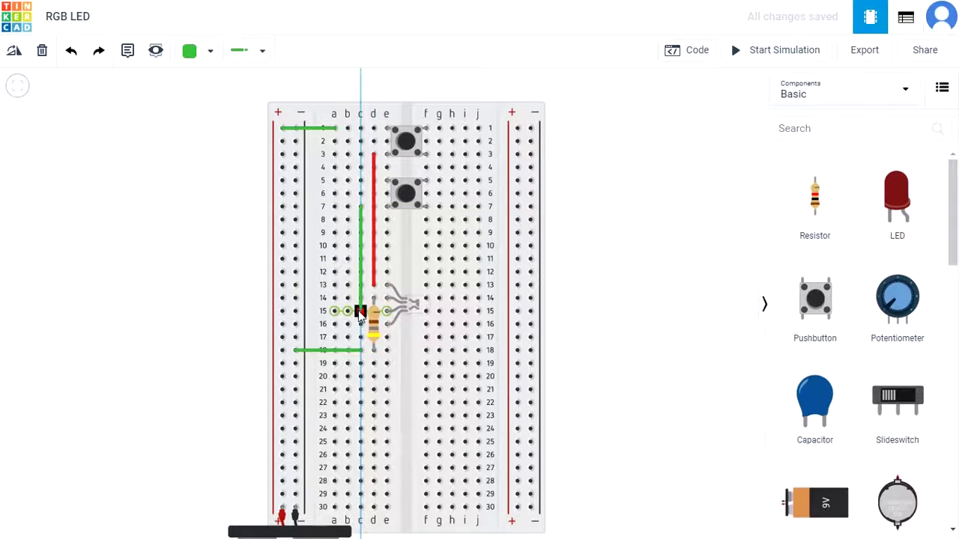
left_click(360, 311)
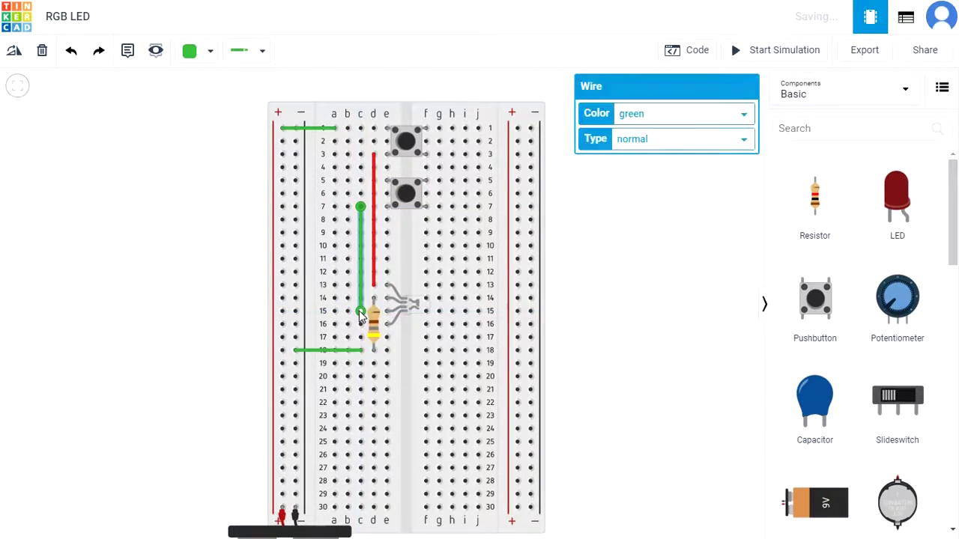
left_click(361, 181)
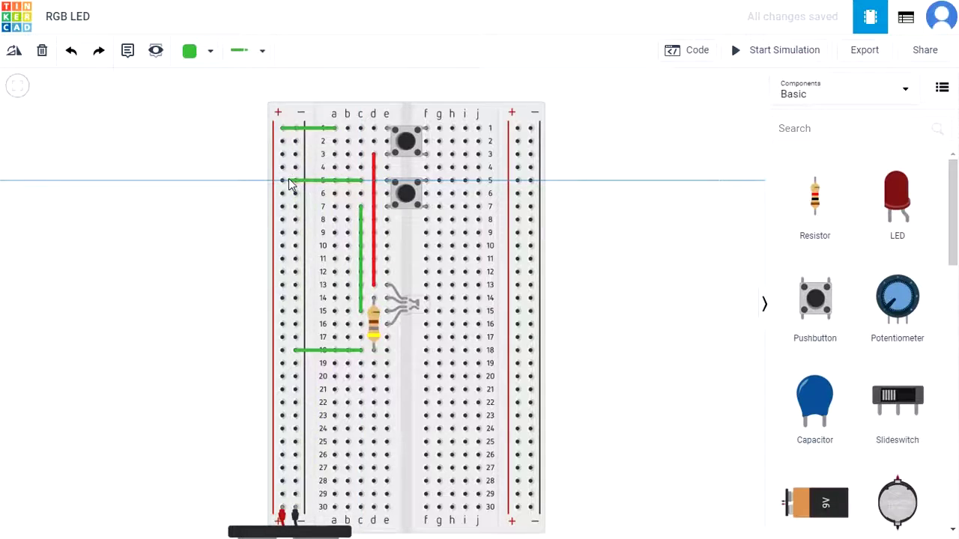
left_click(283, 181)
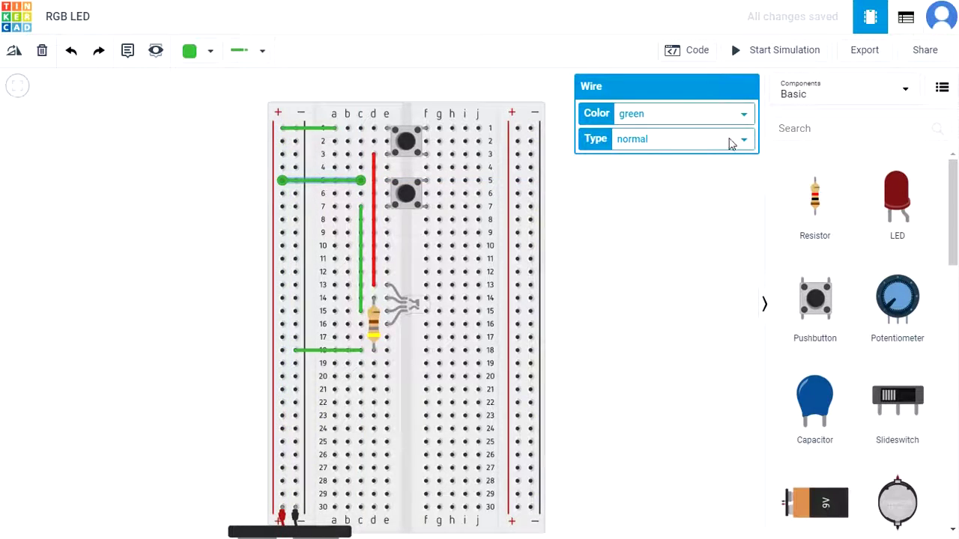
Run the simulation, press the second pushbutton to light the LED blue, then stop it.
left_click(693, 229)
left_click(761, 53)
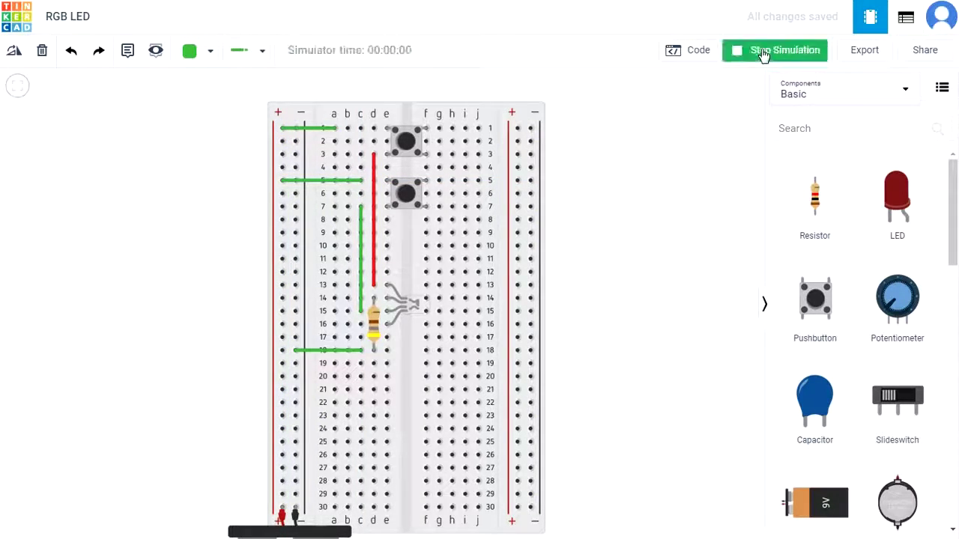
left_click(407, 195)
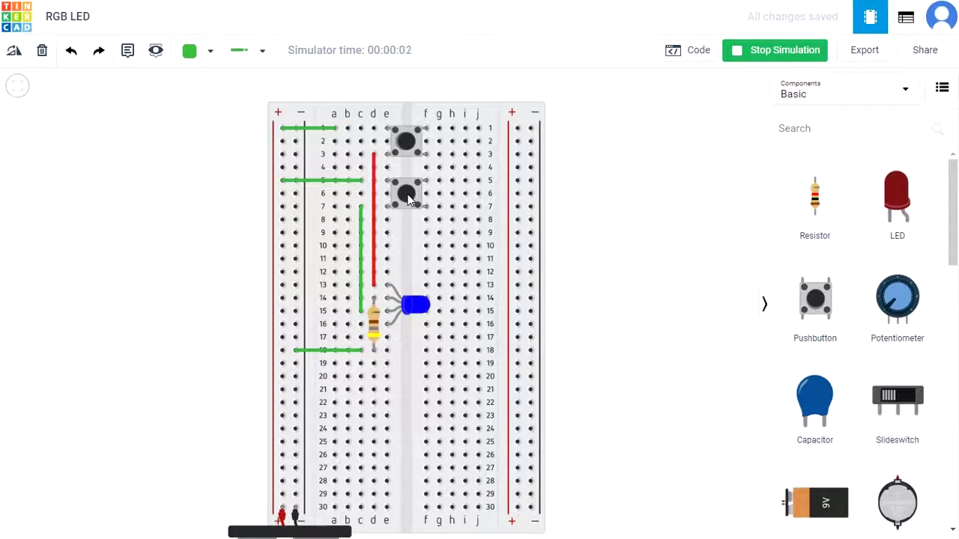
left_click(407, 196)
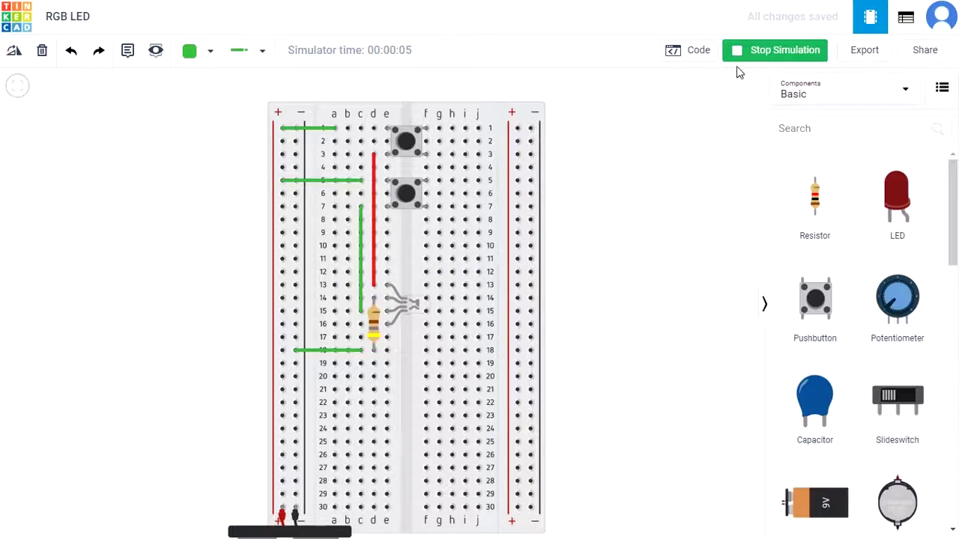
left_click(754, 54)
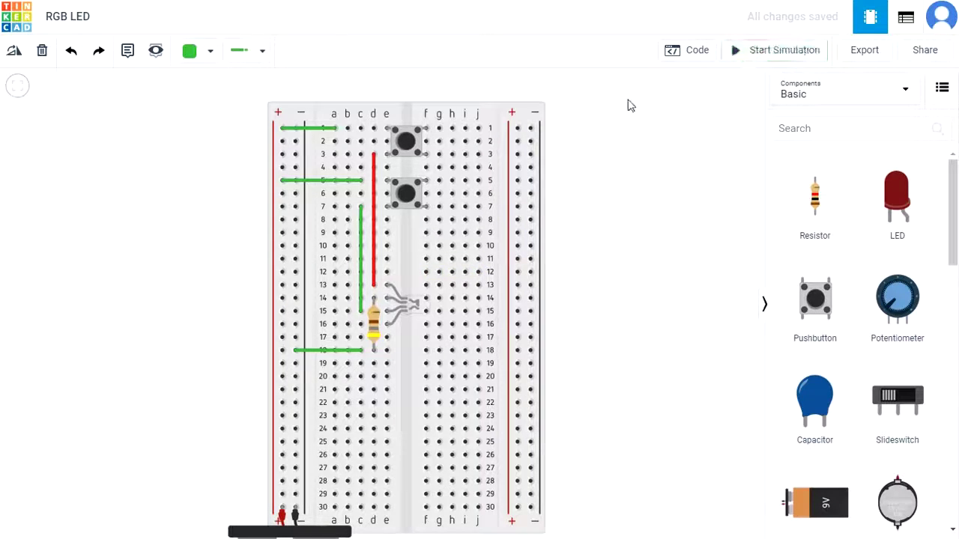
left_click(418, 209)
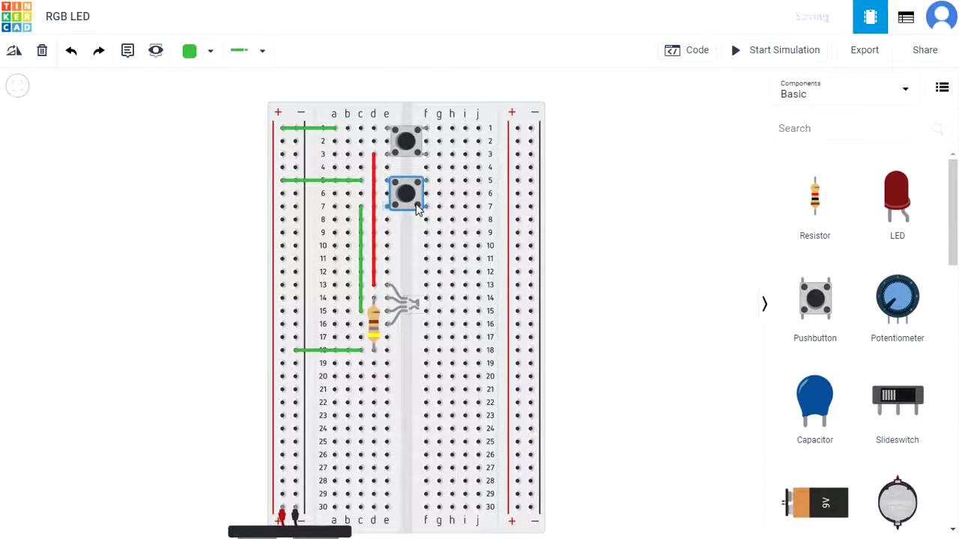
Duplicate the pushbutton to rows 9–11 and wire hole a9 to the left power rail.
key("ctrl+d")
left_click_drag(416, 204, 410, 255)
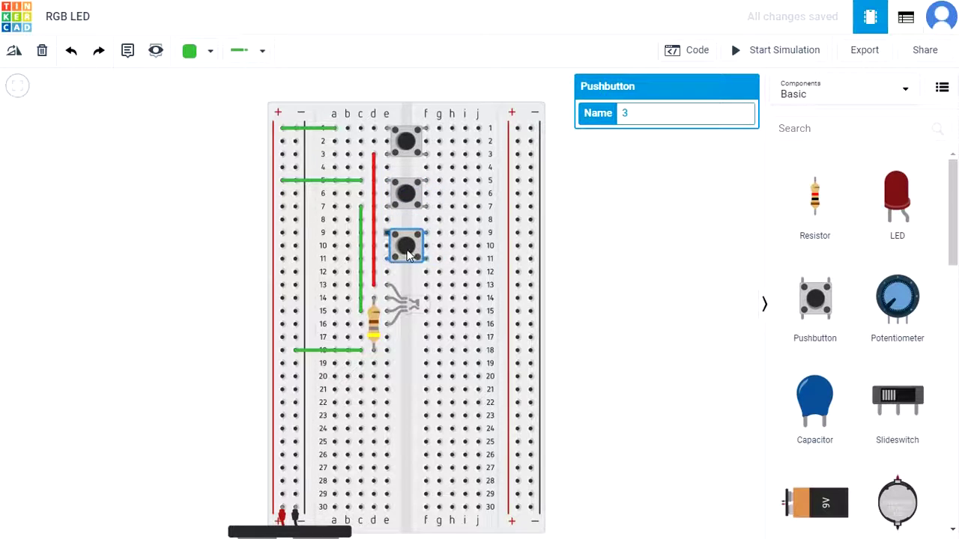
left_click(335, 233)
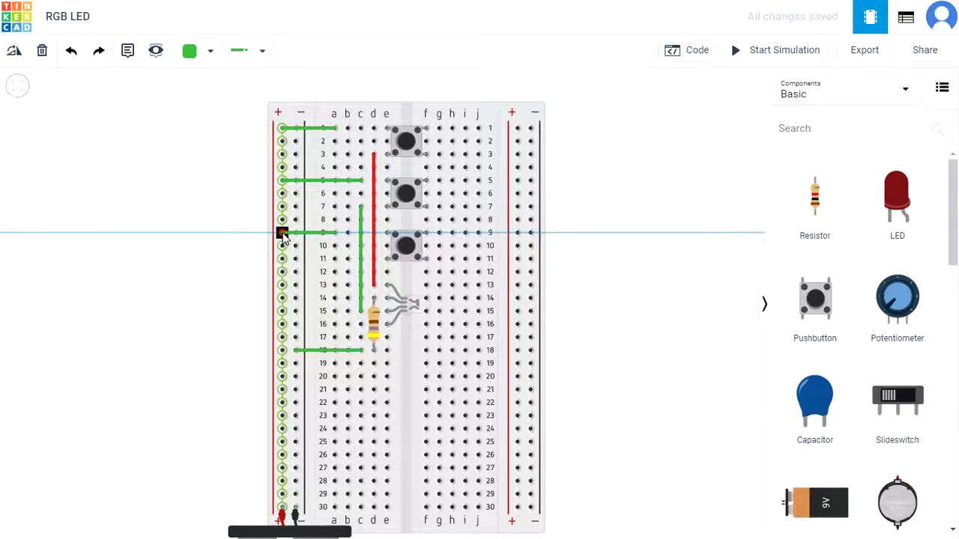
left_click(281, 233)
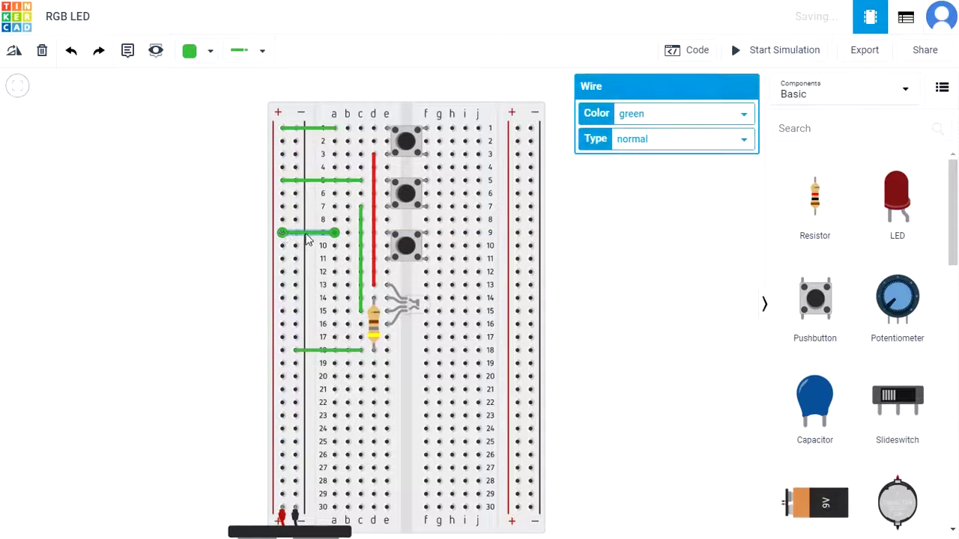
Jumper hole b11 to b16 with a wire.
left_click(347, 259)
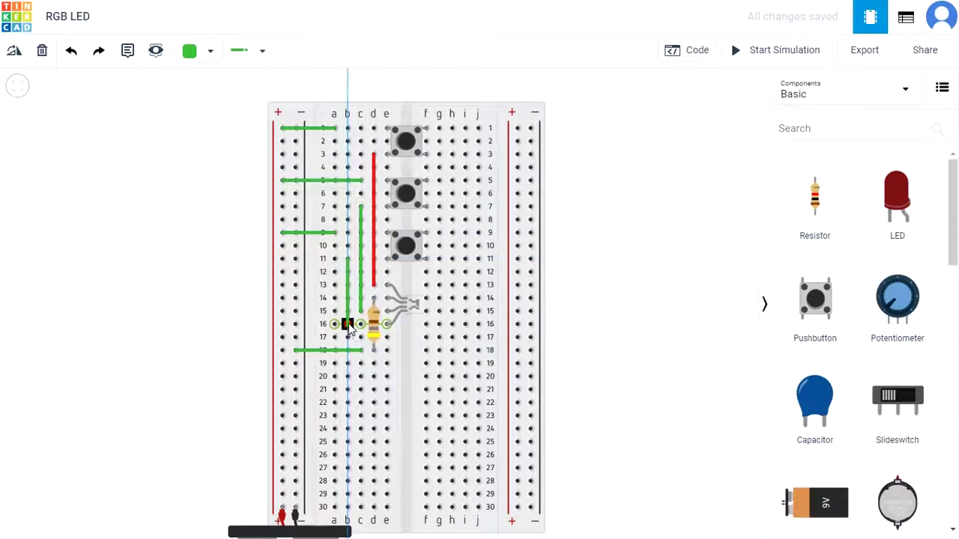
left_click(346, 324)
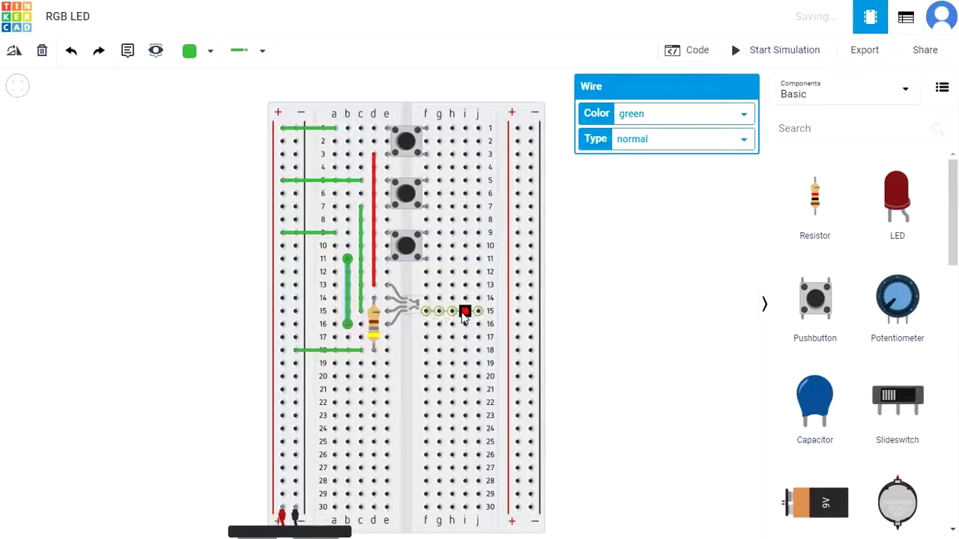
left_click(683, 262)
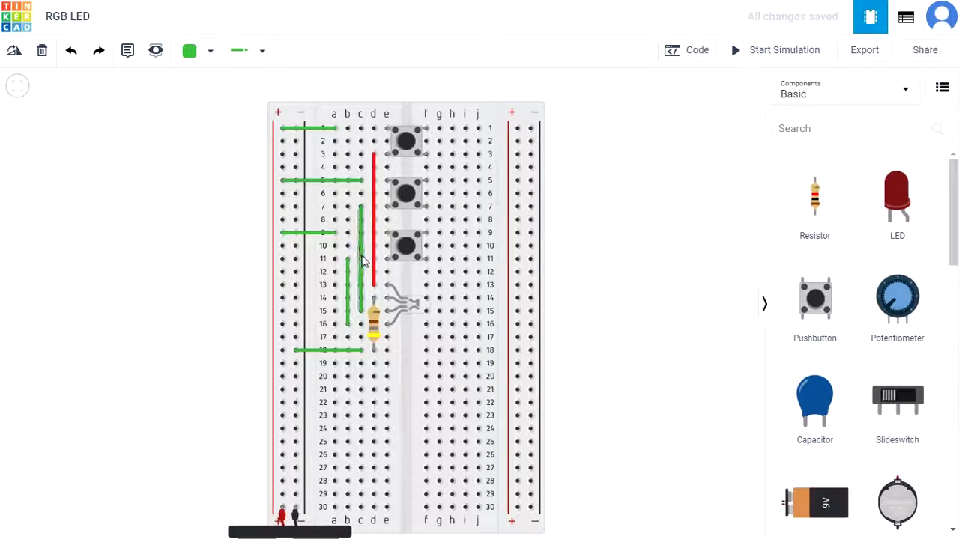
Recolour the jumper from the second pushbutton (c7 to LED row 15) blue, then deselect it.
left_click(361, 284)
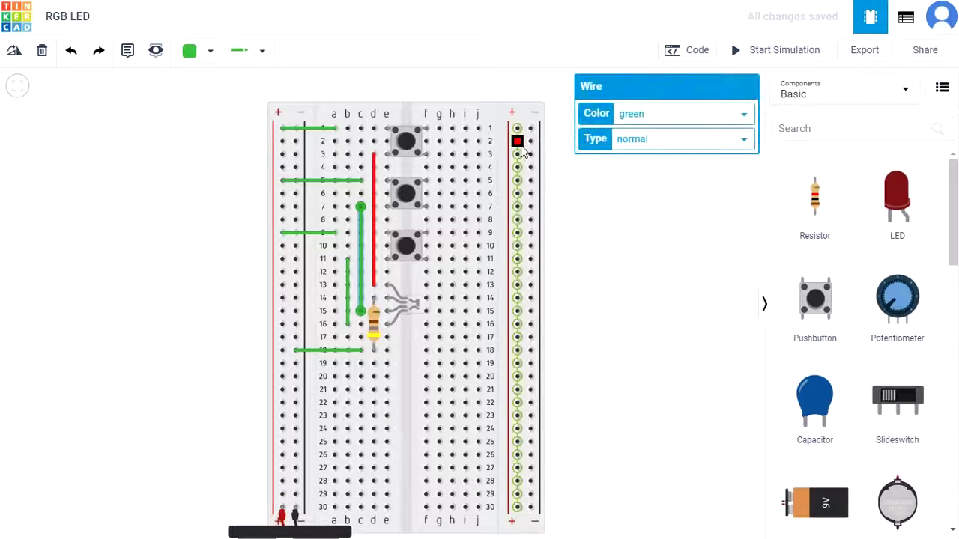
left_click(662, 118)
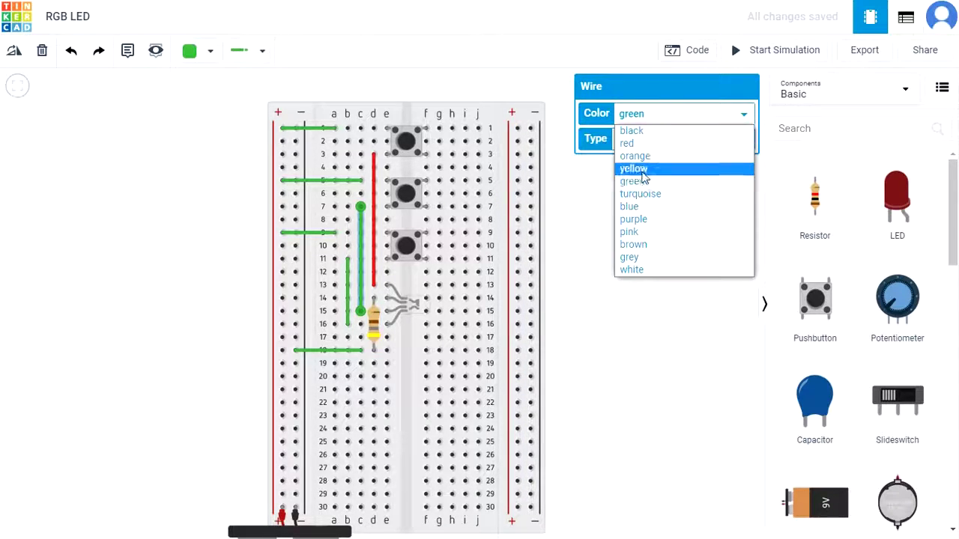
left_click(639, 207)
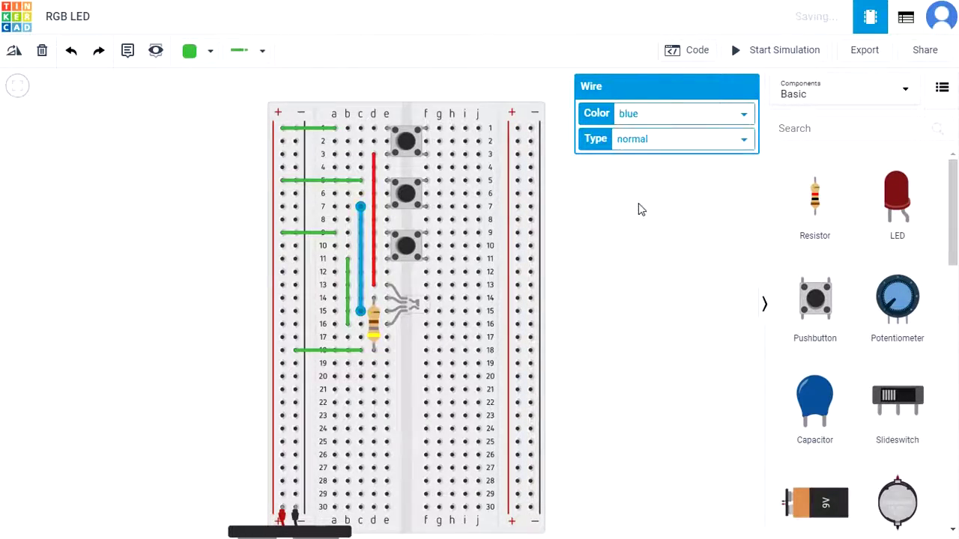
left_click(348, 281)
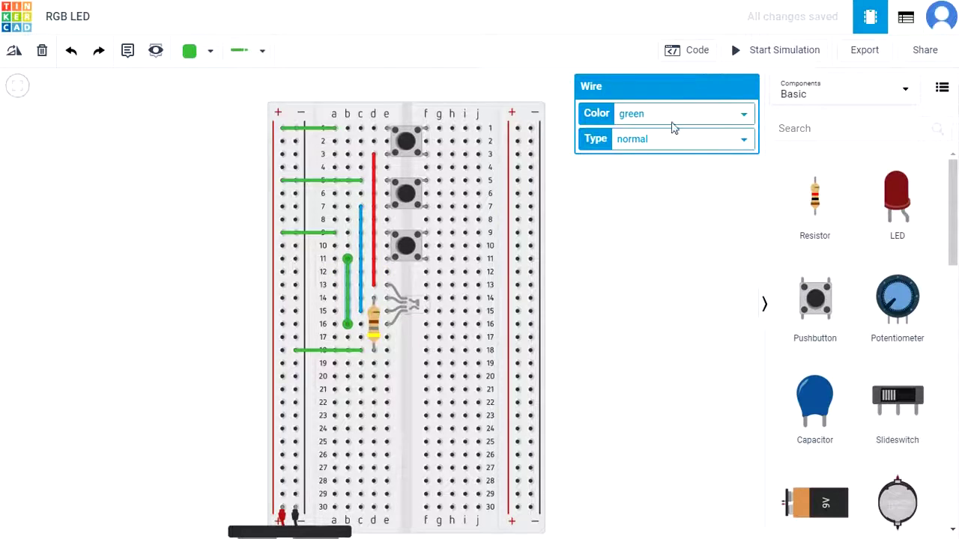
left_click(655, 217)
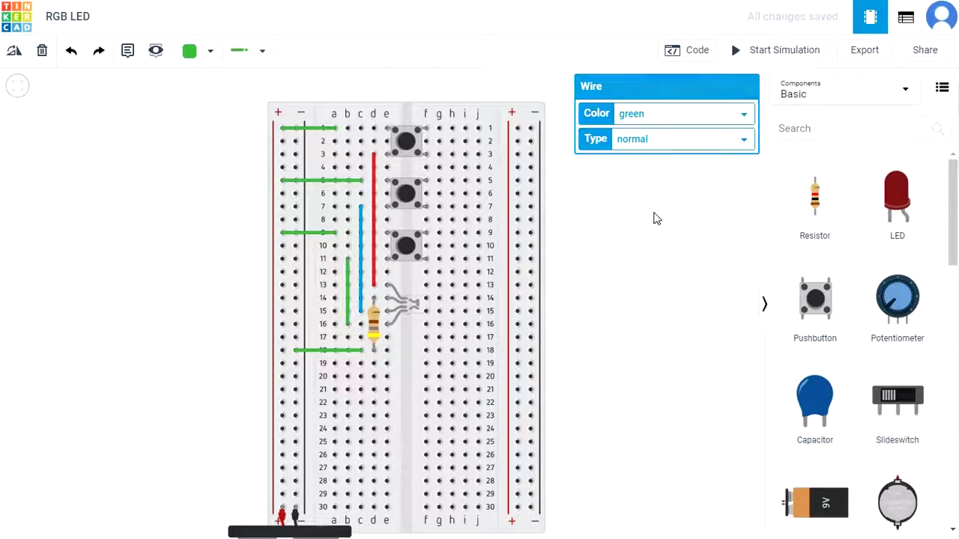
Start the simulation and press the third, second, then first pushbutton, lighting the LED red.
left_click(787, 54)
left_click(406, 249)
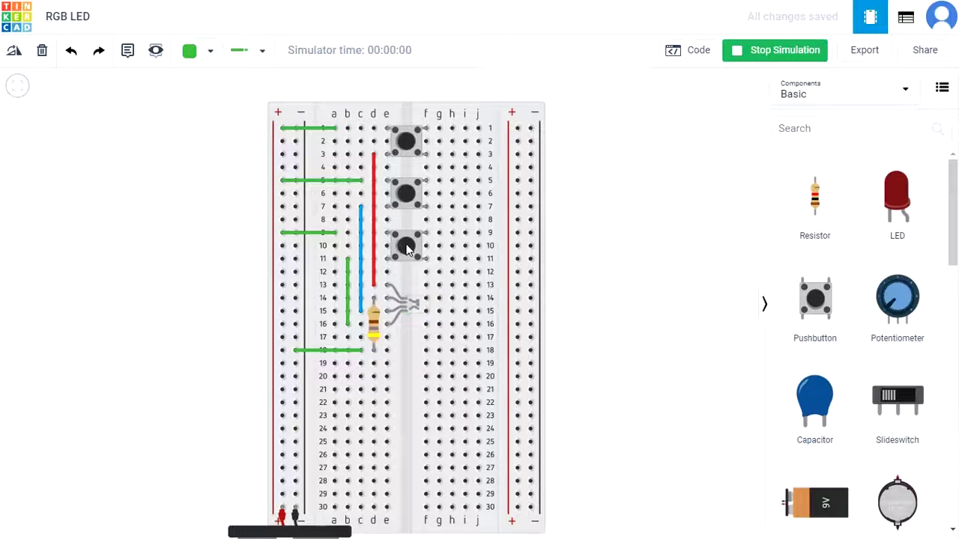
left_click(408, 194)
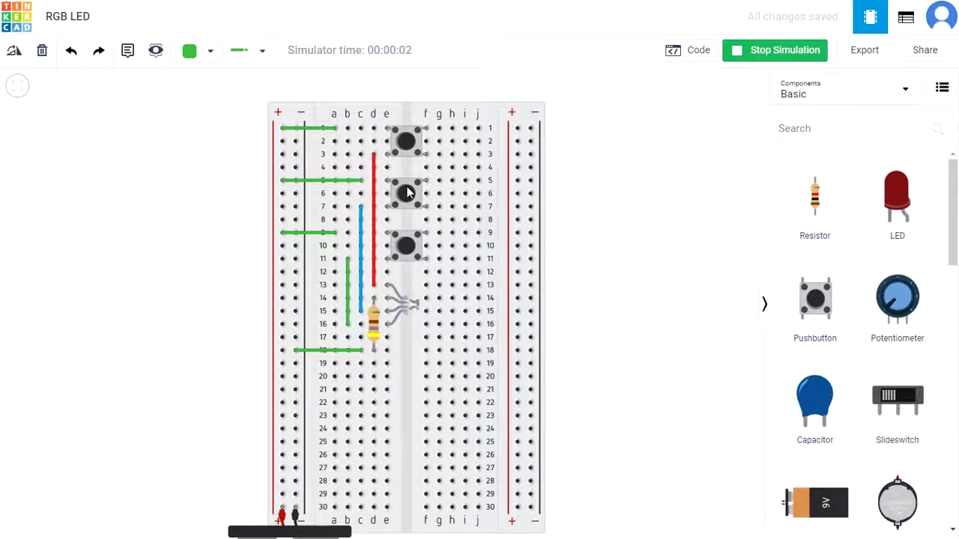
left_click(404, 141)
left_click(405, 141)
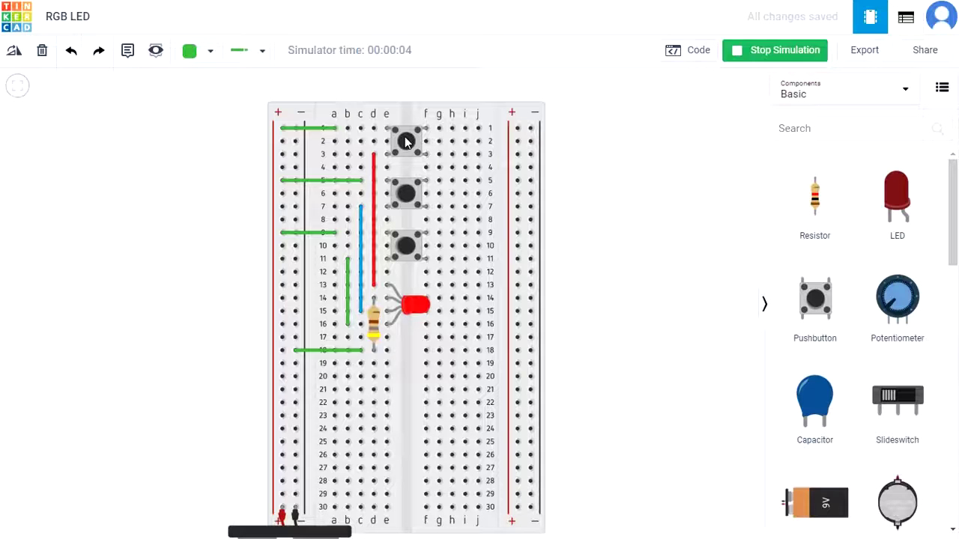